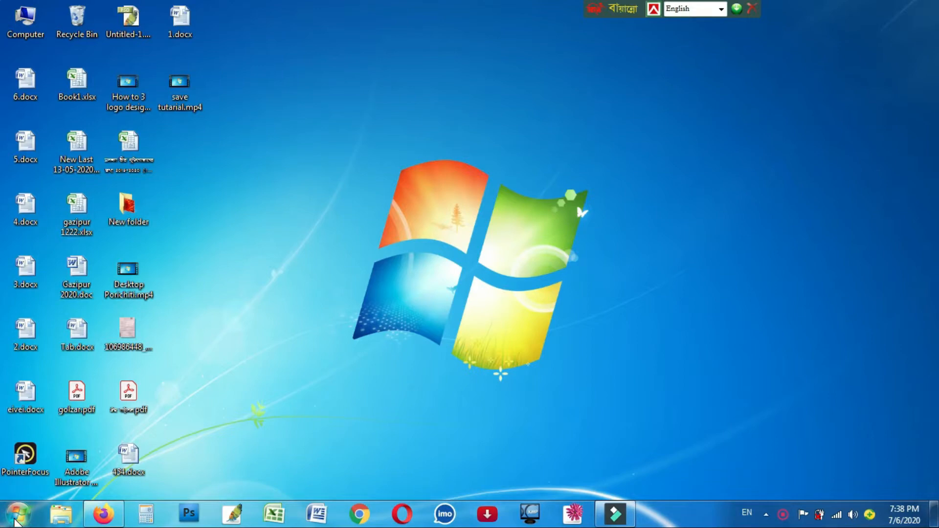
# - Launch Microsoft Office Excel 2007 from the installed Microsoft Office programs
pyautogui.click(16, 522)
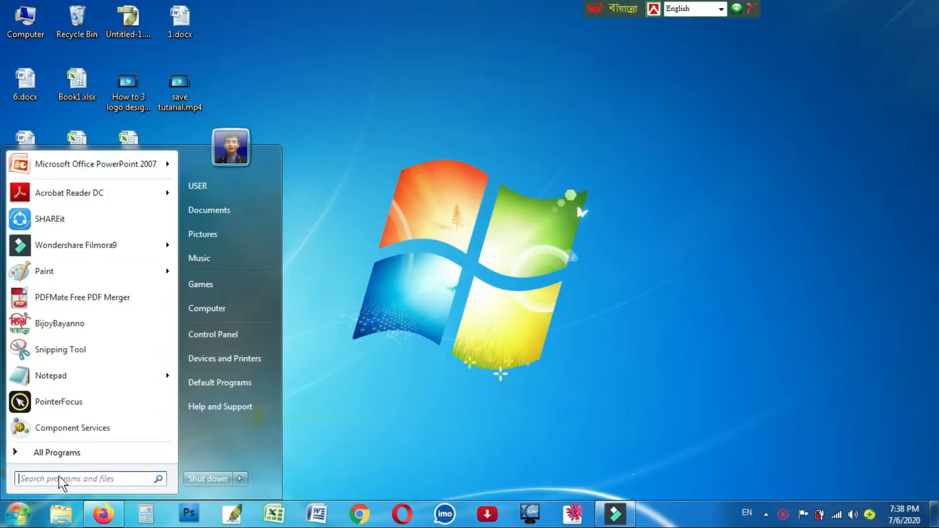
pyautogui.click(56, 453)
pyautogui.scroll(-9, 92, 323)
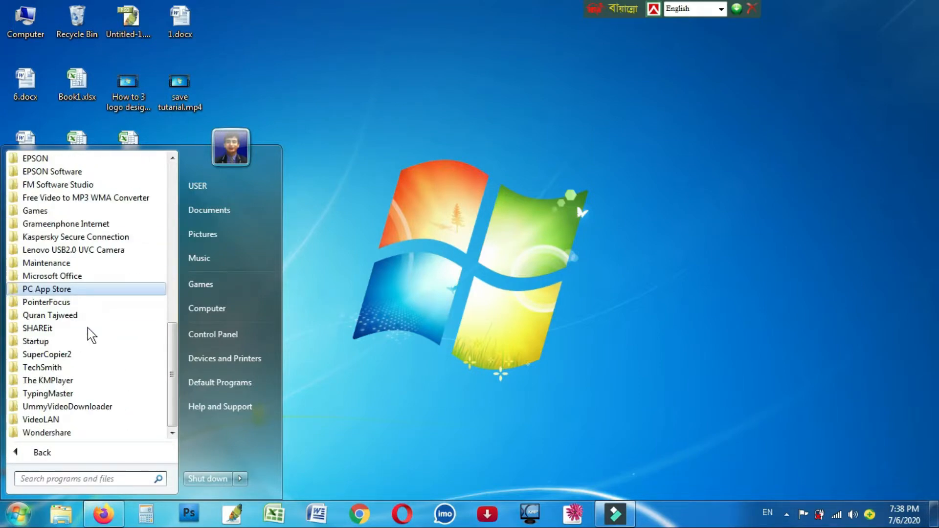
pyautogui.click(69, 276)
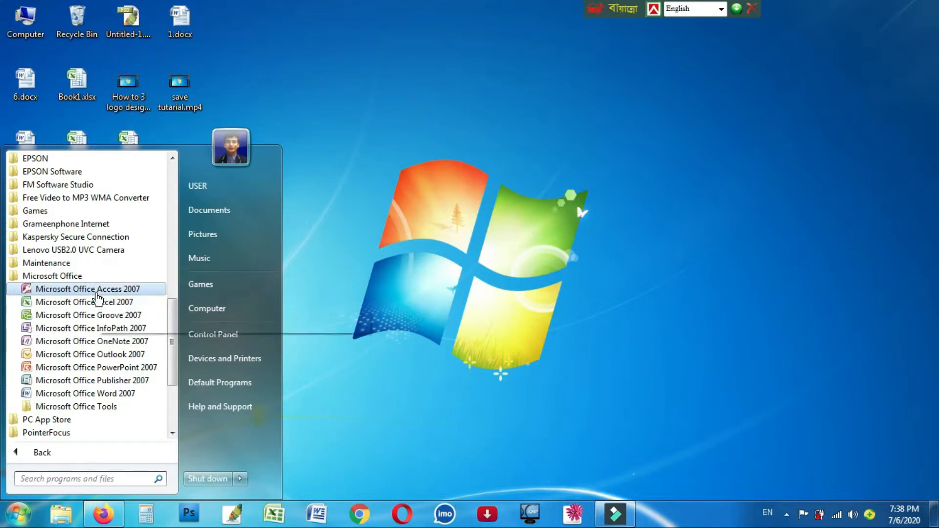
pyautogui.click(100, 303)
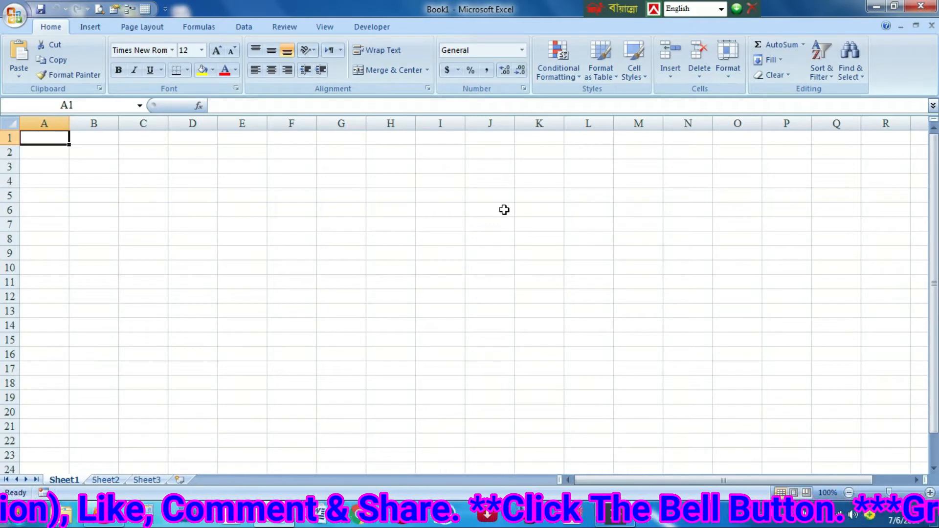
# - Highlight columns B, C and D one at a time and the entire sheet, finishing on cell B1
pyautogui.click(91, 123)
pyautogui.click(148, 121)
pyautogui.click(206, 121)
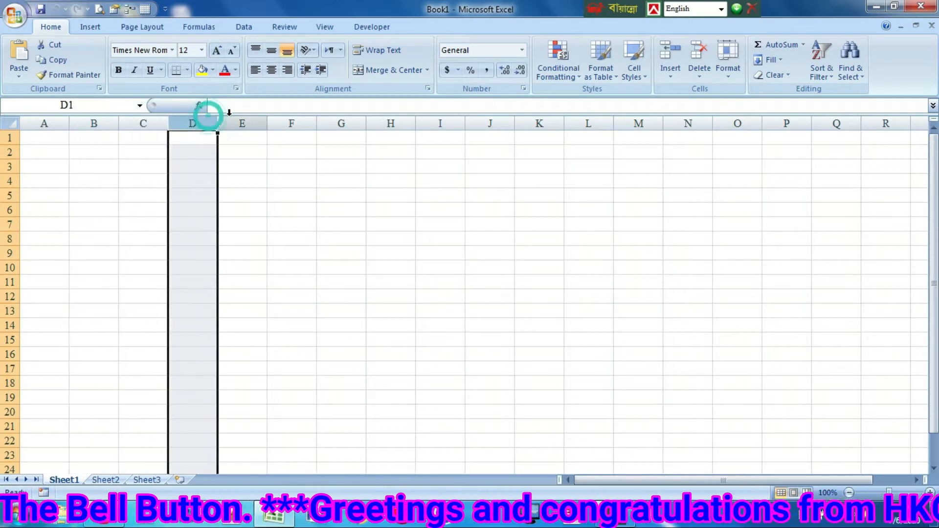
pyautogui.click(5, 124)
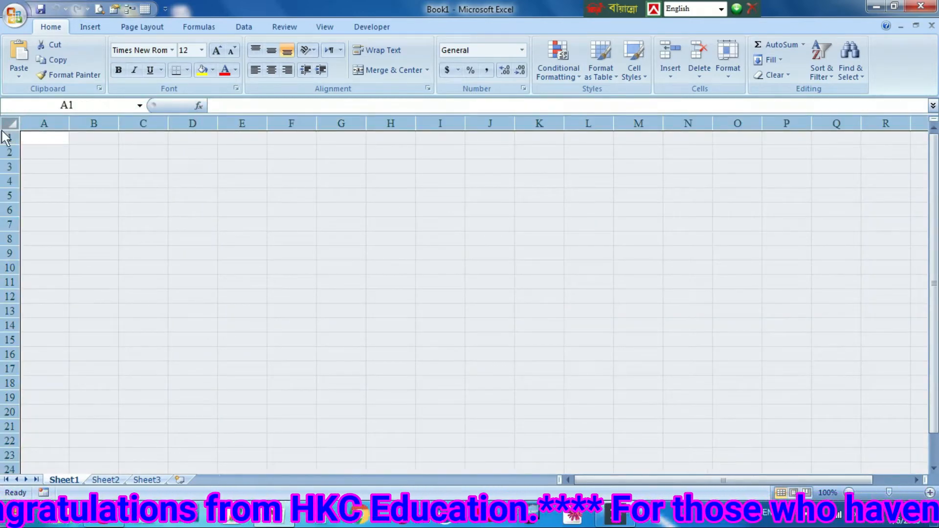
pyautogui.click(85, 135)
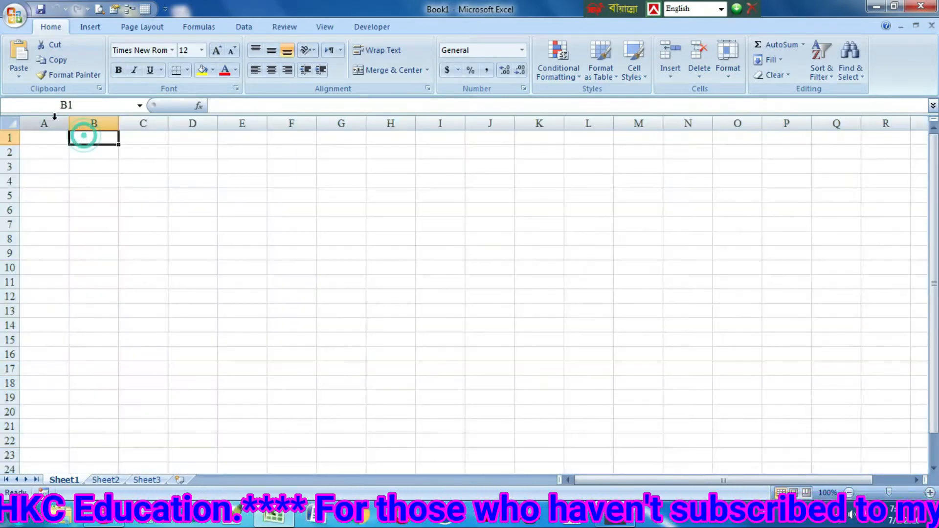
# - Highlight columns A and B, followed by rows 1, 2 and 4, one at a time
pyautogui.click(54, 123)
pyautogui.click(91, 122)
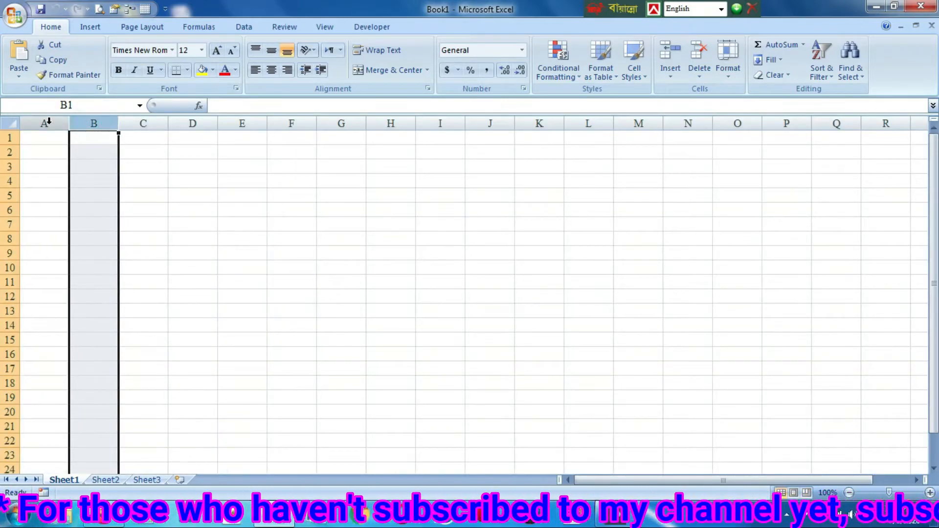
pyautogui.click(9, 138)
pyautogui.click(9, 153)
pyautogui.click(9, 181)
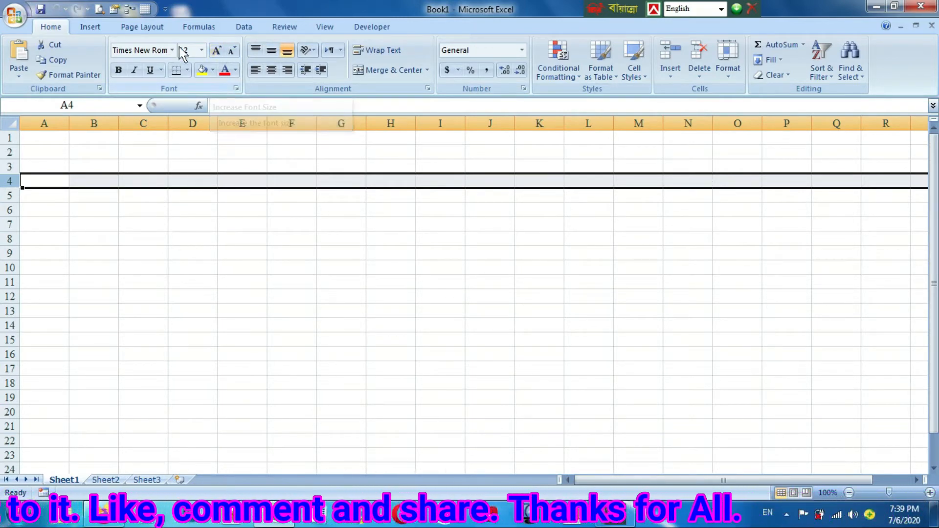
# - Highlight columns A and B individually and the block of rows 4 to 18, finishing on cell D10
pyautogui.click(43, 123)
pyautogui.click(100, 122)
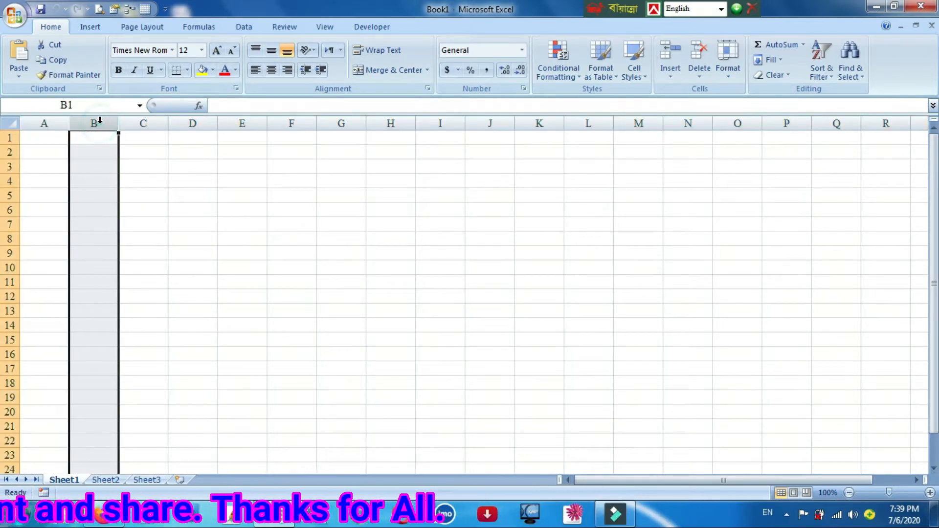
pyautogui.click(43, 122)
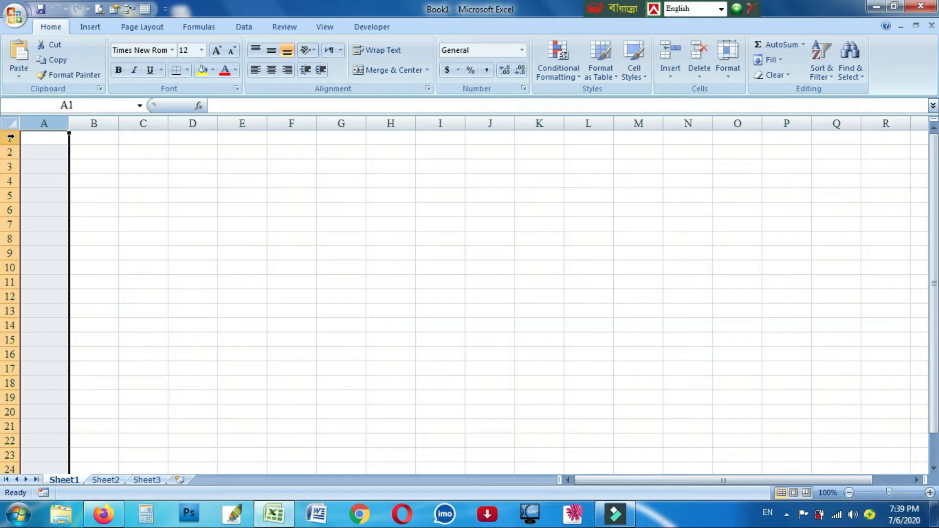
pyautogui.moveTo(10, 181); pyautogui.dragTo(10, 384)
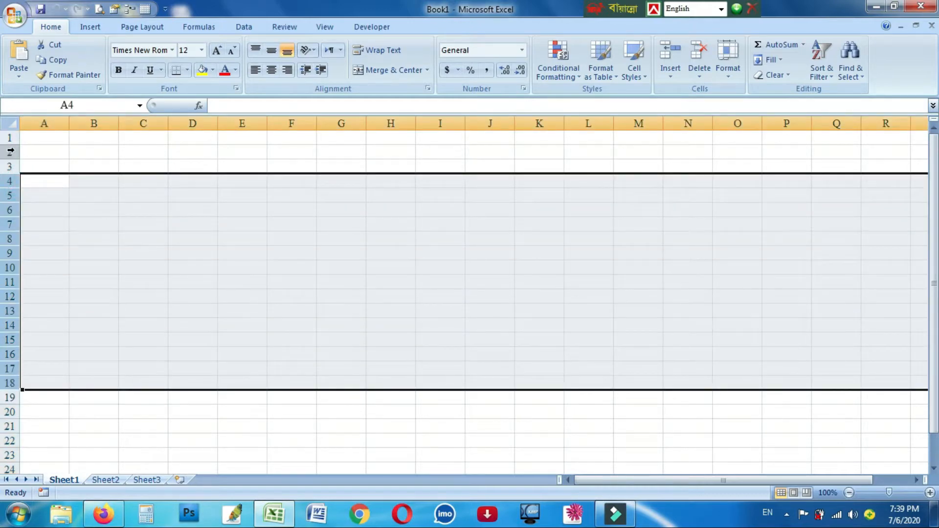
pyautogui.click(186, 269)
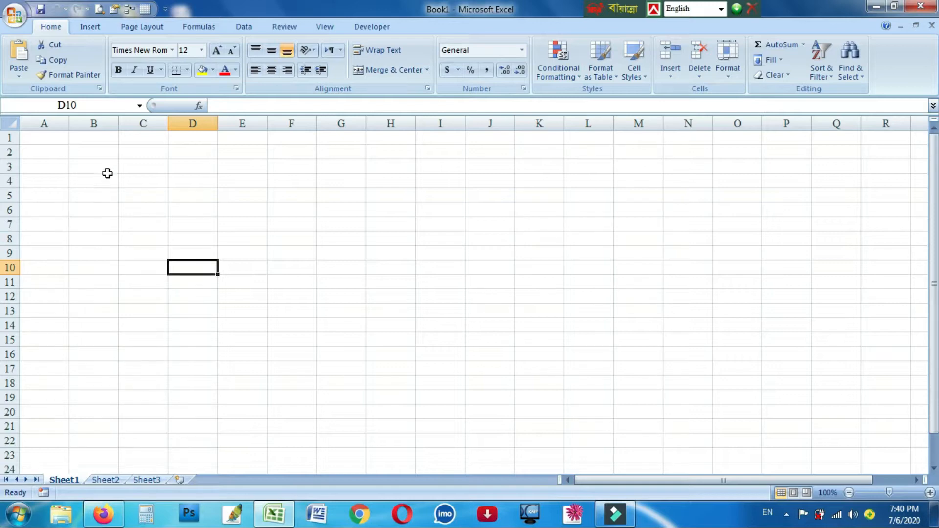
# - Highlight columns A, B and C individually, return to column A, and highlight rows 2 and 3 individually, finishing on row 2
pyautogui.click(67, 123)
pyautogui.click(87, 122)
pyautogui.click(124, 124)
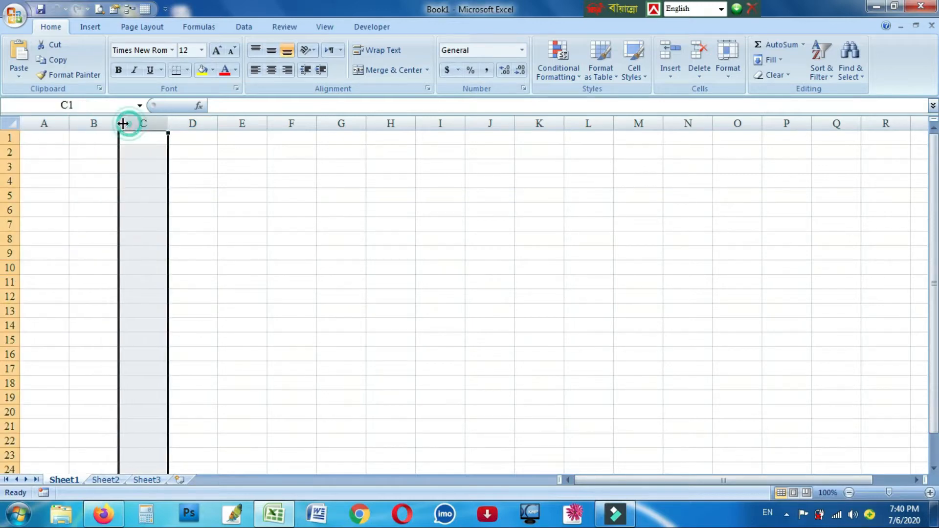
pyautogui.click(46, 123)
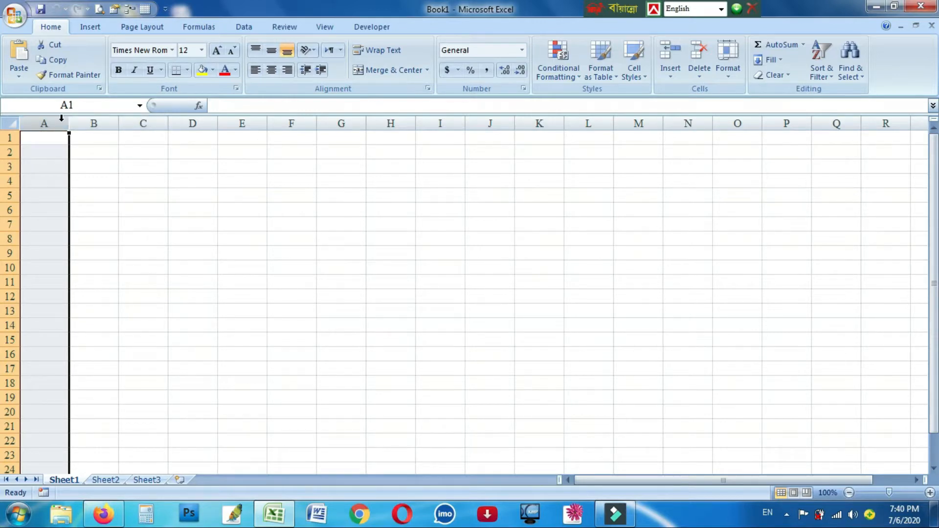
pyautogui.click(10, 151)
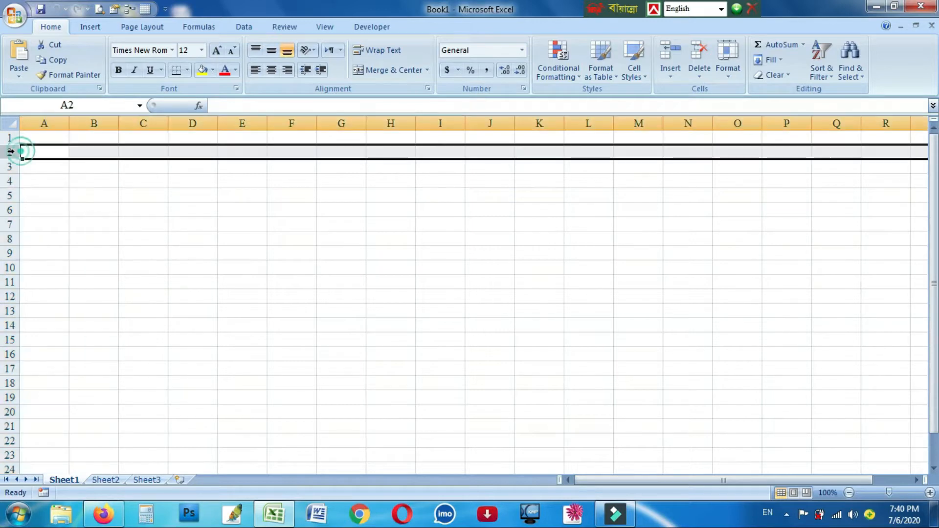
pyautogui.click(11, 165)
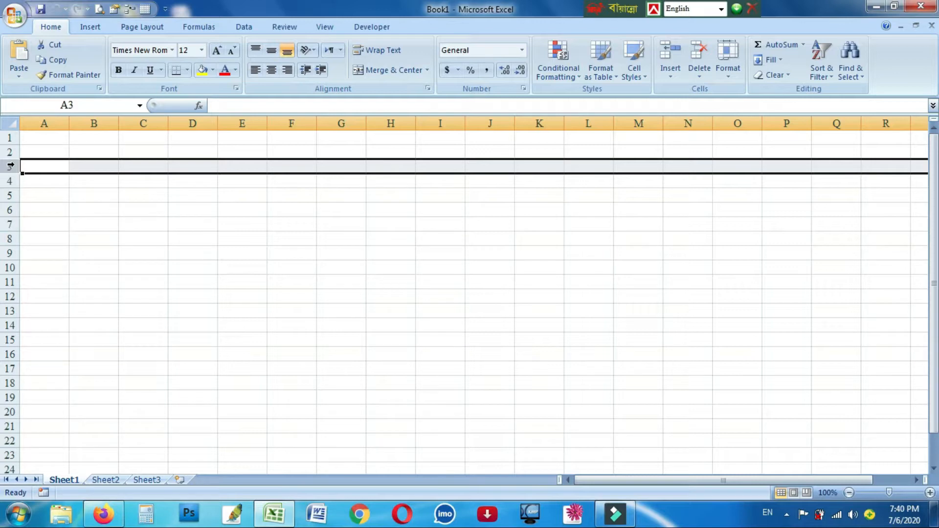
pyautogui.click(10, 202)
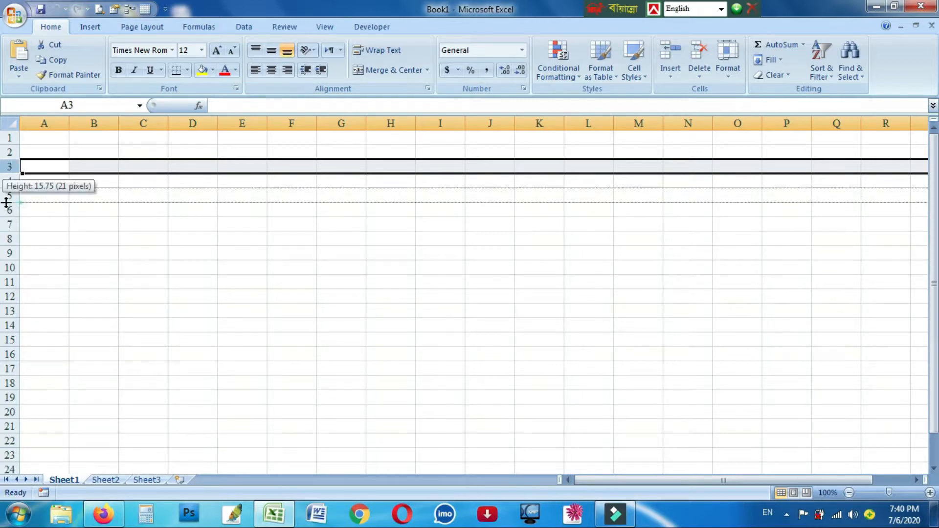
pyautogui.click(11, 151)
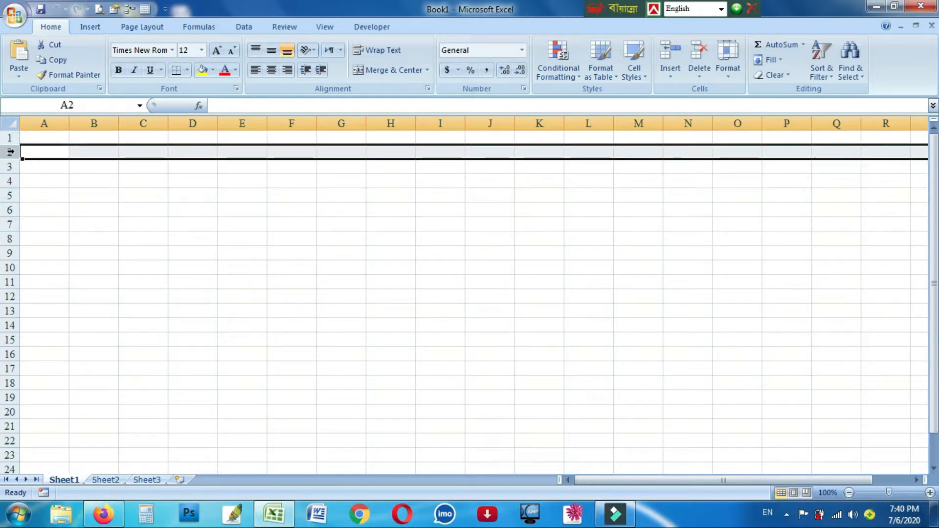
# - Compare columns with rows by selecting cell B4, columns A and B in turn, and row 2
pyautogui.click(103, 183)
pyautogui.click(46, 124)
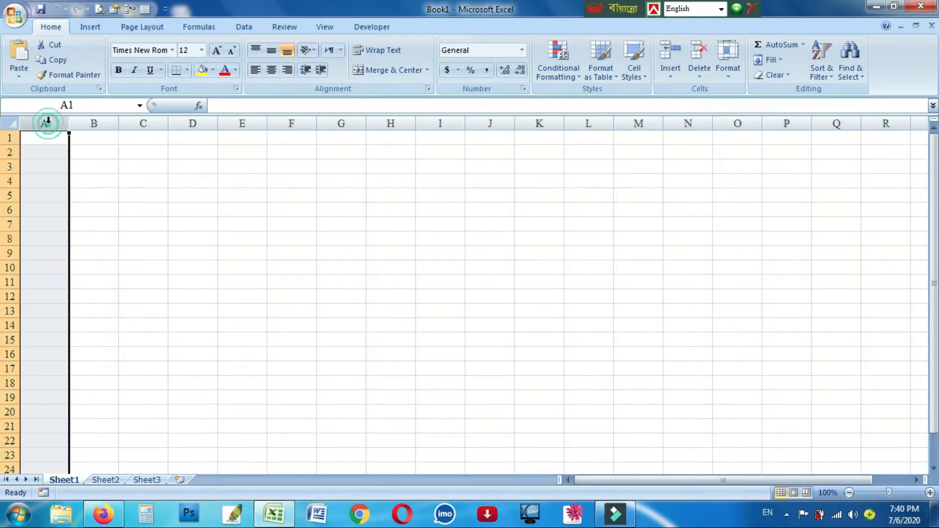
pyautogui.click(96, 124)
pyautogui.click(10, 154)
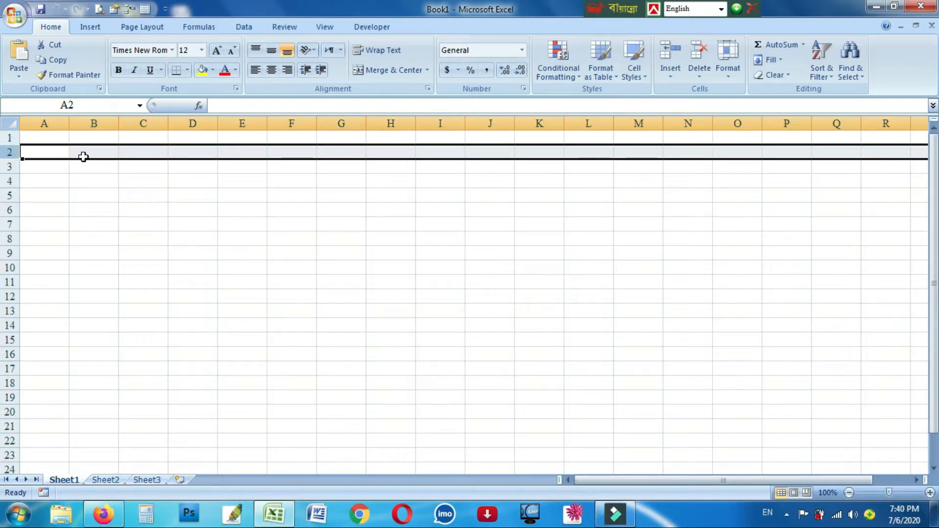
# - Examine the cell addresses of F13, I9, L14 and N15 by selecting each one, and return to cell A1
pyautogui.click(292, 311)
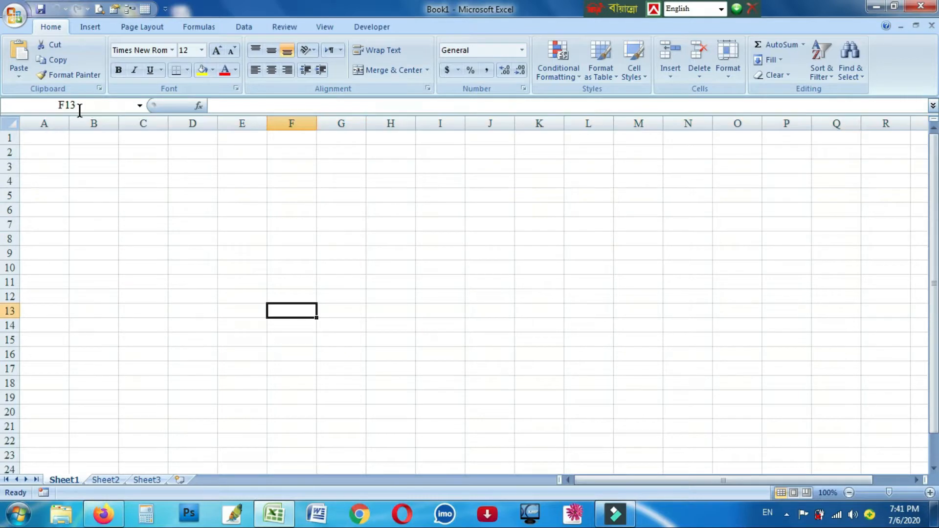
pyautogui.click(80, 109)
pyautogui.click(460, 255)
pyautogui.click(613, 320)
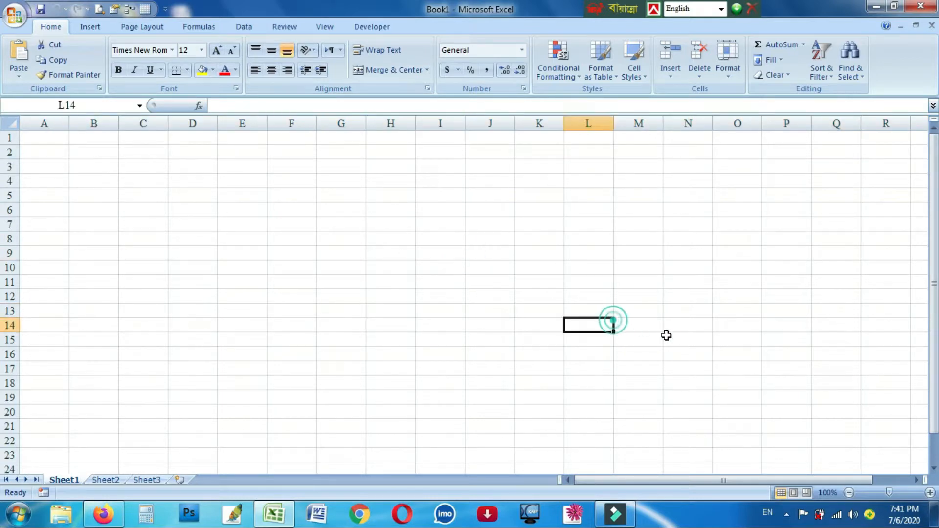
pyautogui.click(677, 339)
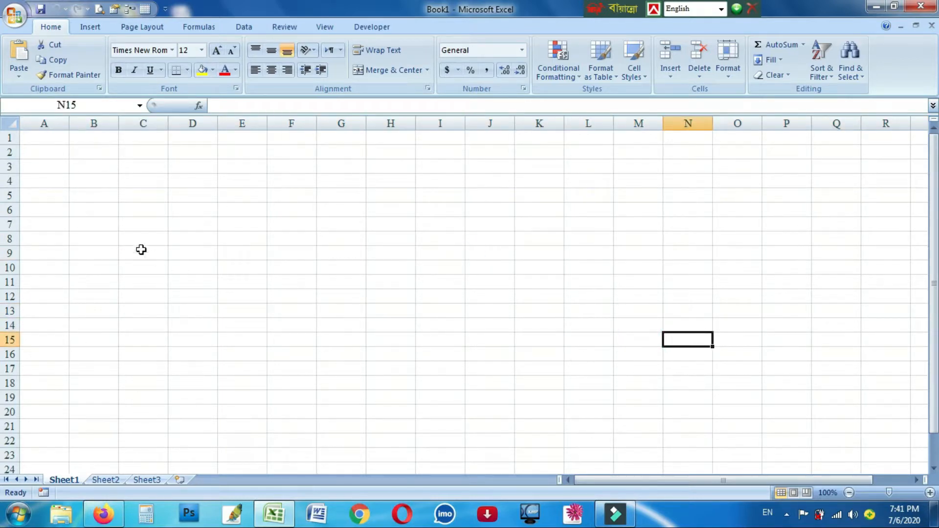
pyautogui.hotkey('ctrl', 'Home')
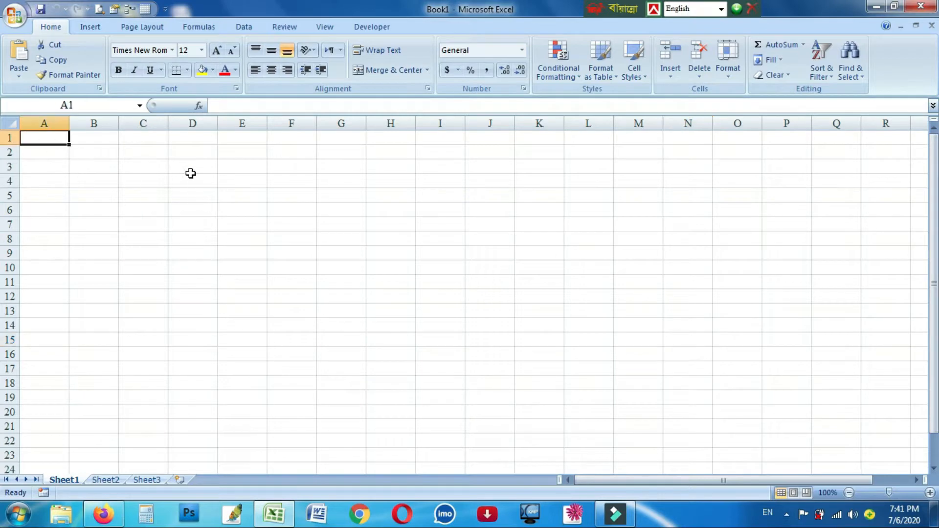
# - Select scattered cells across the sheet, including I6, I10, H14 and E8, to examine how each cell's address is shown
pyautogui.click(253, 204)
pyautogui.click(447, 207)
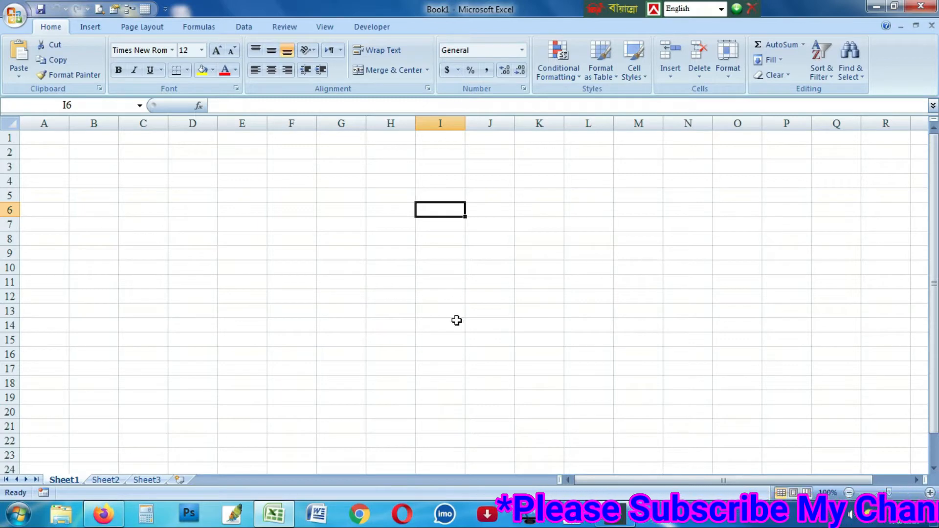
pyautogui.click(460, 273)
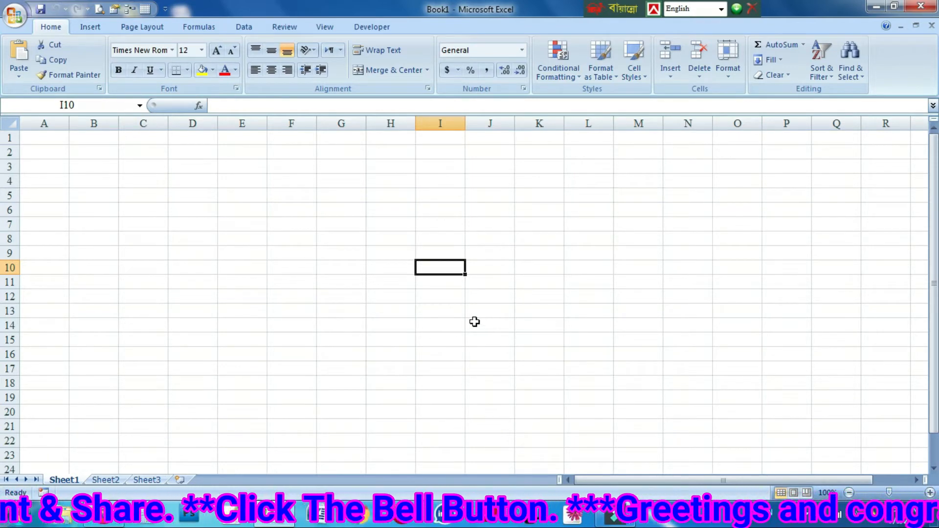
pyautogui.click(247, 262)
pyautogui.click(397, 322)
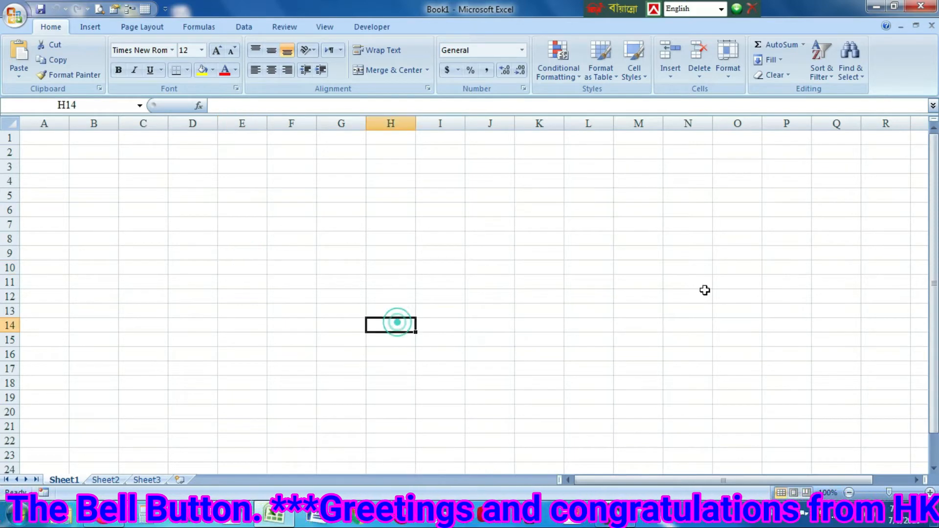
pyautogui.click(781, 281)
pyautogui.click(435, 267)
pyautogui.click(244, 240)
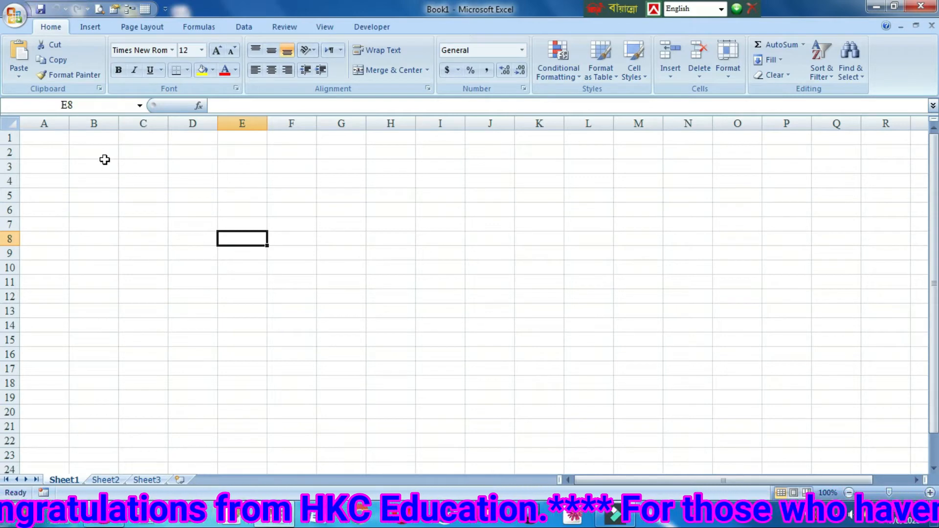
pyautogui.click(155, 201)
pyautogui.click(383, 263)
pyautogui.click(323, 215)
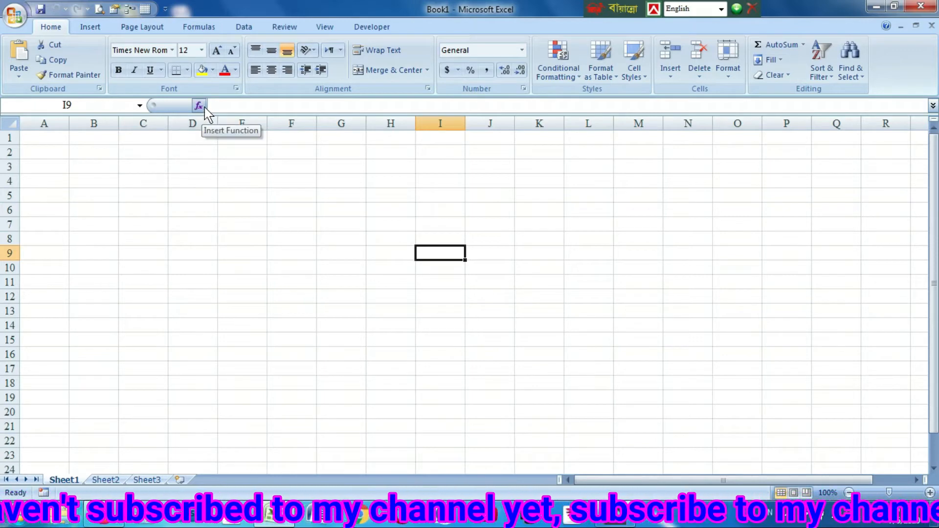
# - Enter the text "fdghfhg" in cell K12 and reselect that cell to view its content
pyautogui.click(228, 105)
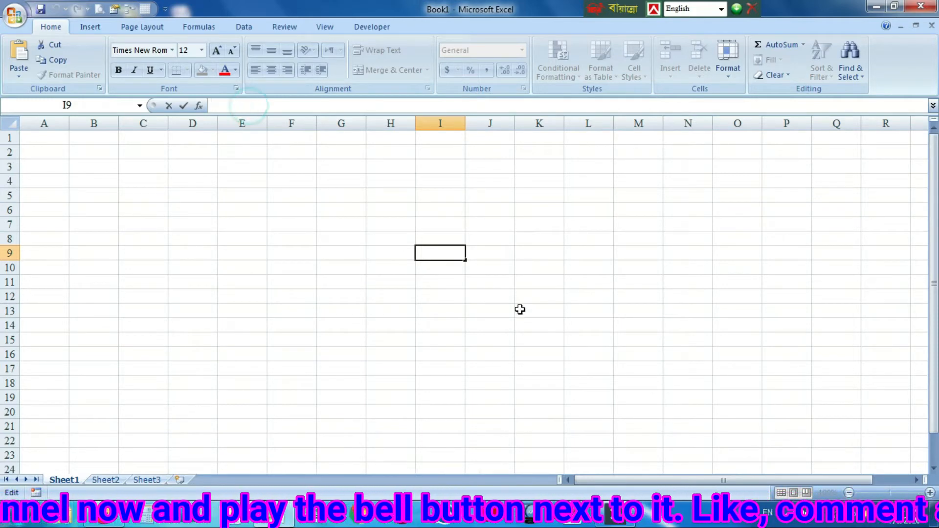
pyautogui.click(554, 294)
pyautogui.click(241, 106)
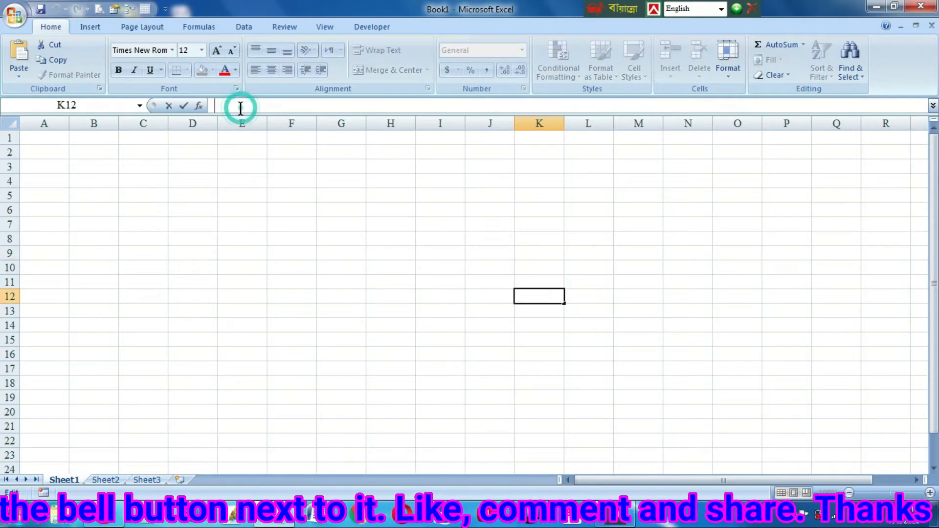
pyautogui.write('fdghfhg')
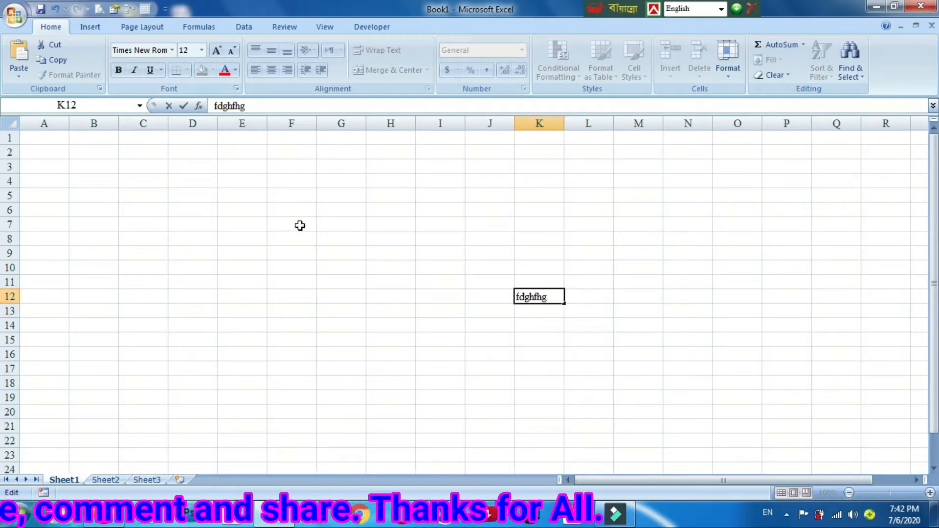
pyautogui.click(662, 370)
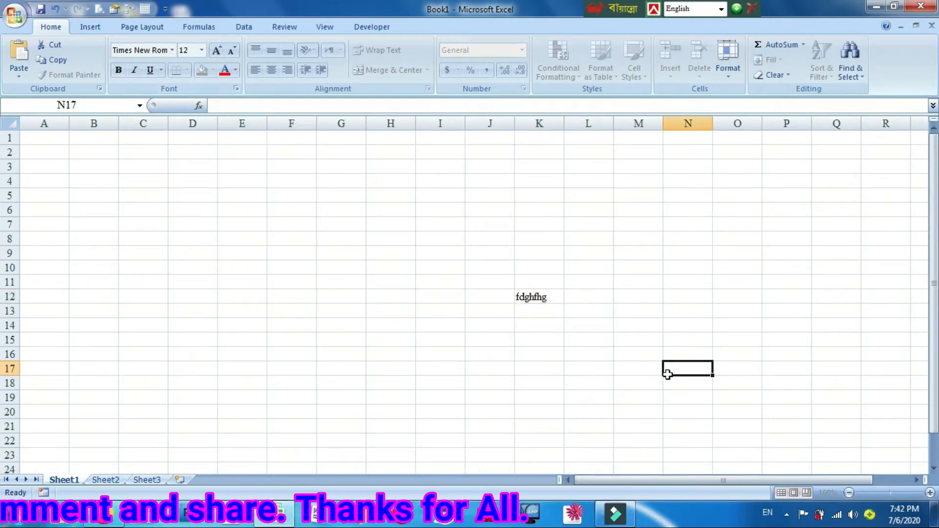
pyautogui.click(468, 306)
pyautogui.click(539, 296)
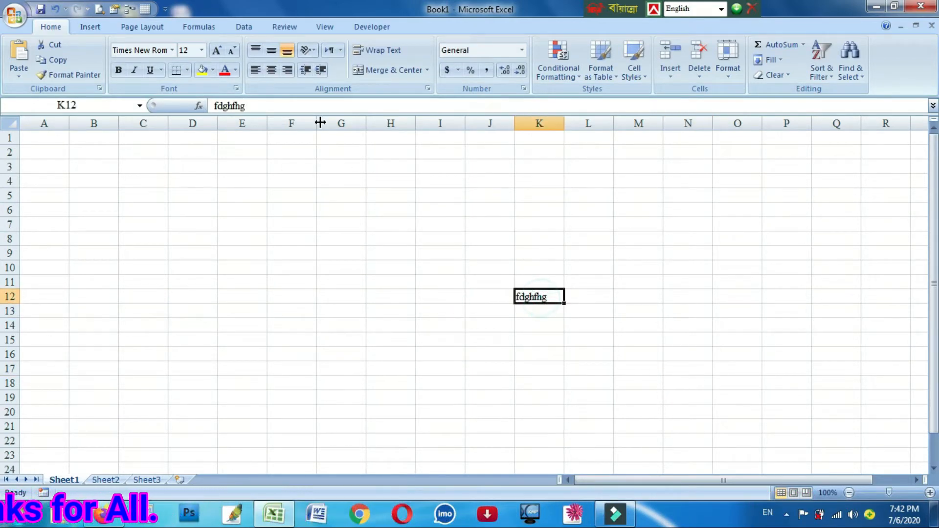
# - Examine K12's content in the formula bar and compare it with empty cells such as L16, A1 and G8
pyautogui.click(307, 109)
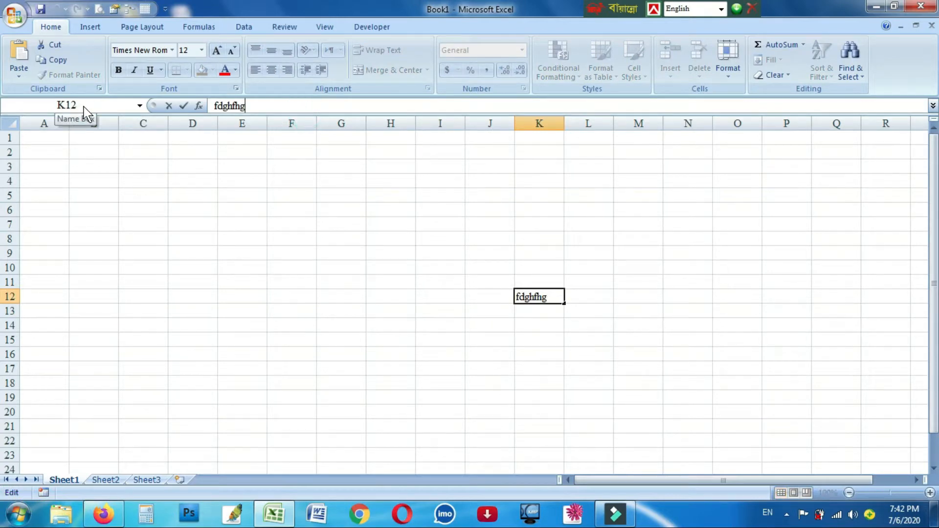
pyautogui.click(203, 192)
pyautogui.click(601, 348)
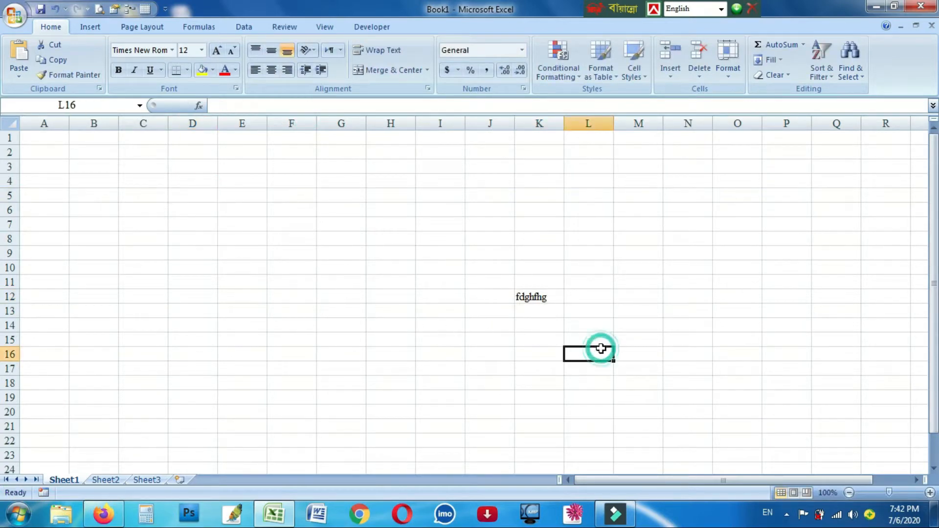
pyautogui.click(544, 298)
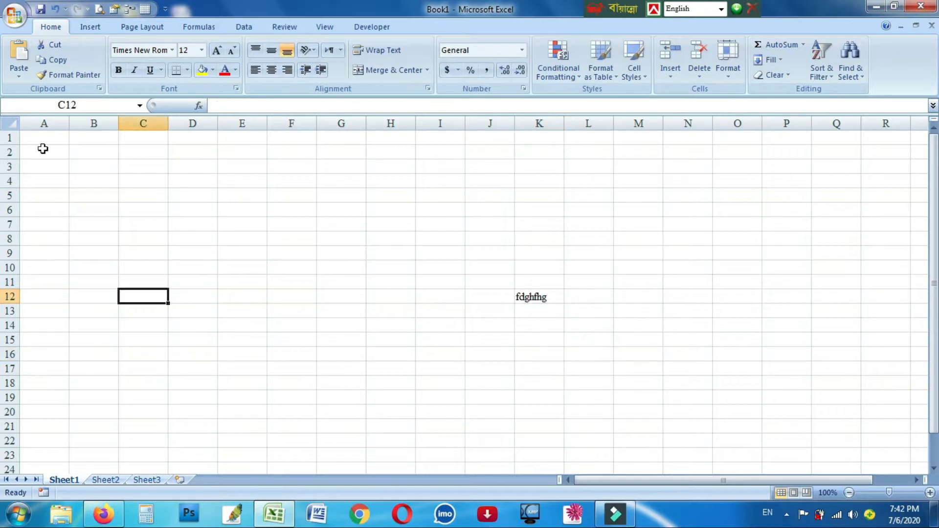
pyautogui.click(44, 139)
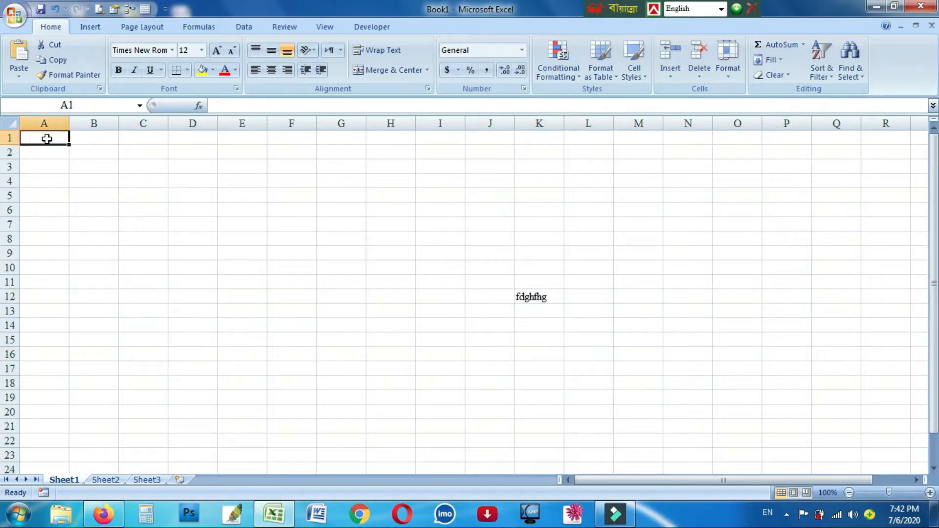
pyautogui.click(321, 244)
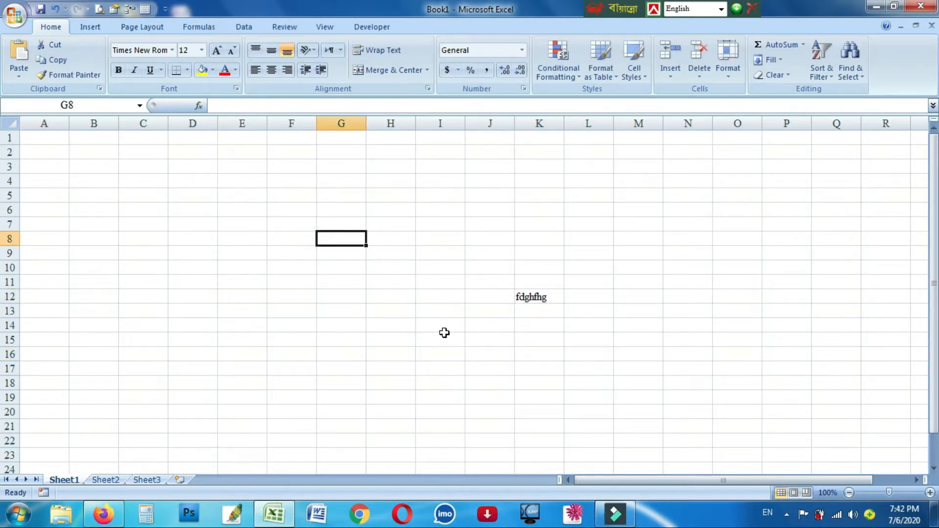
# - Select cells H5 and N17 to examine their addresses, and look over the more distant rows and columns of the sheet
pyautogui.click(399, 195)
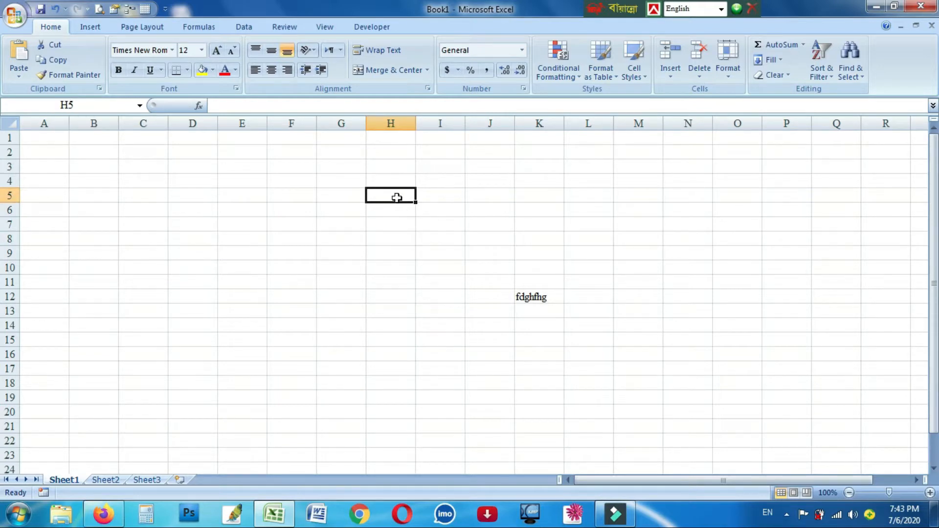
pyautogui.click(680, 366)
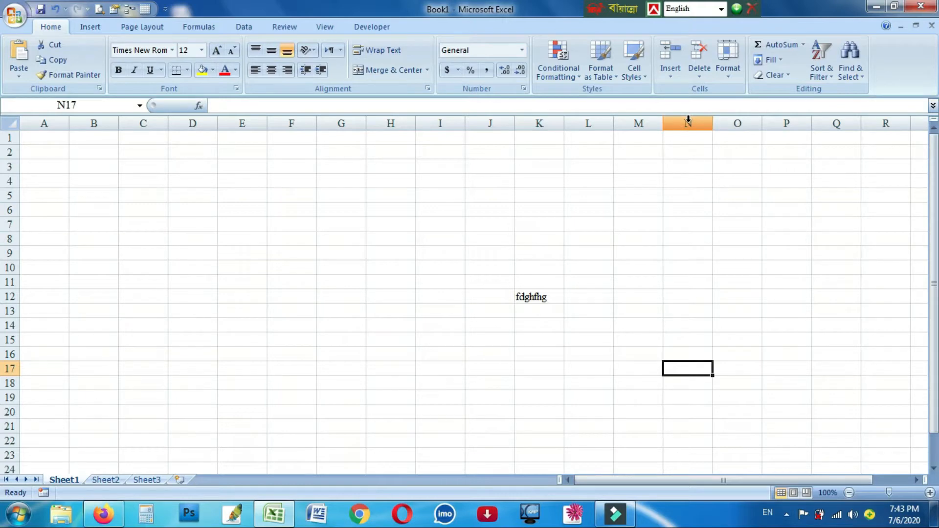
pyautogui.moveTo(934, 435); pyautogui.dragTo(934, 196)
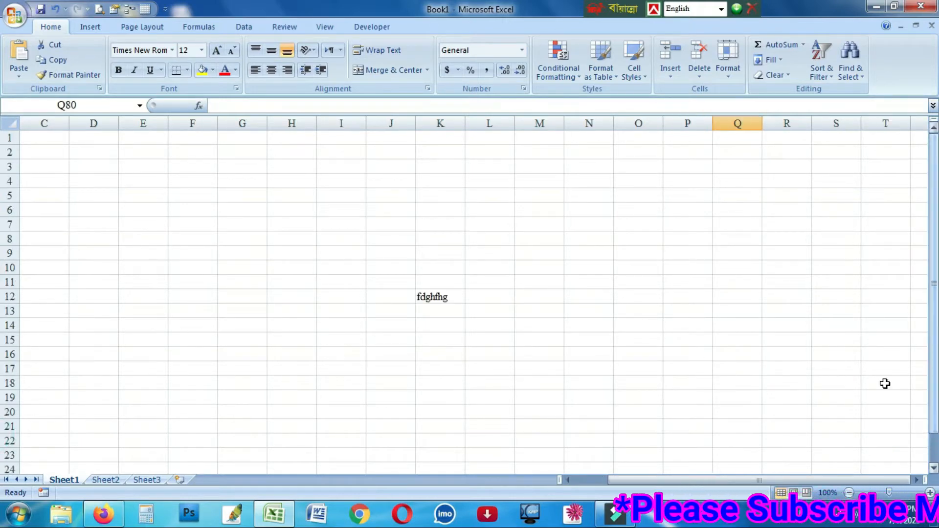
pyautogui.moveTo(878, 481); pyautogui.dragTo(831, 481)
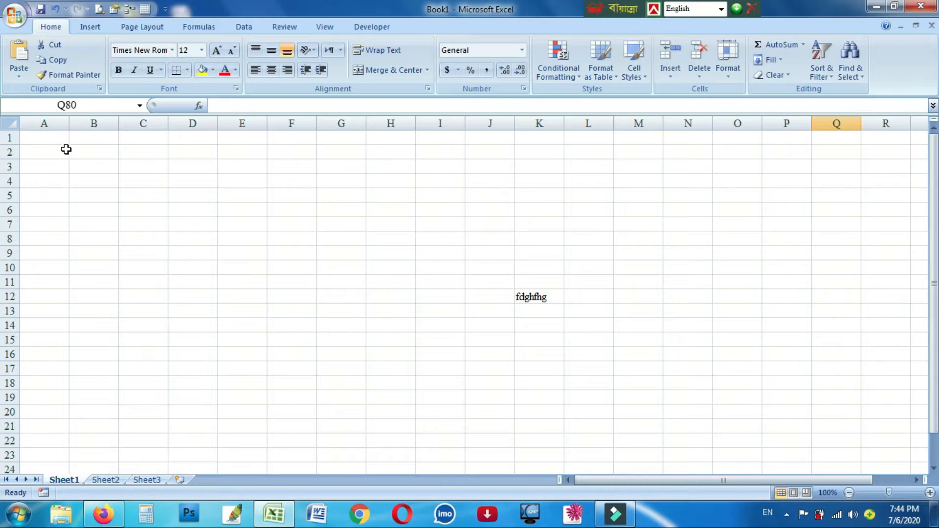
# - Enter the starting numbers 1 and 2 in cells A1 and A2
pyautogui.click(62, 140)
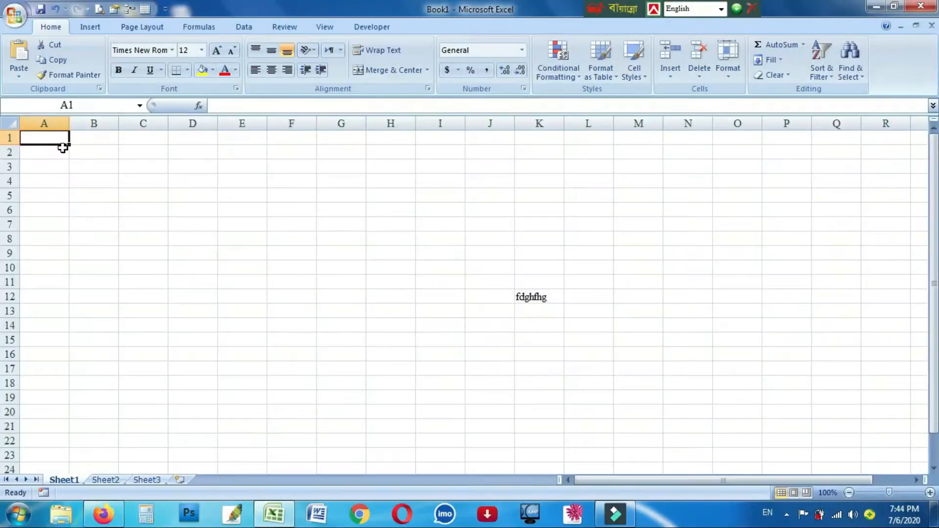
pyautogui.write('1')
pyautogui.press('Return')
pyautogui.write('2')
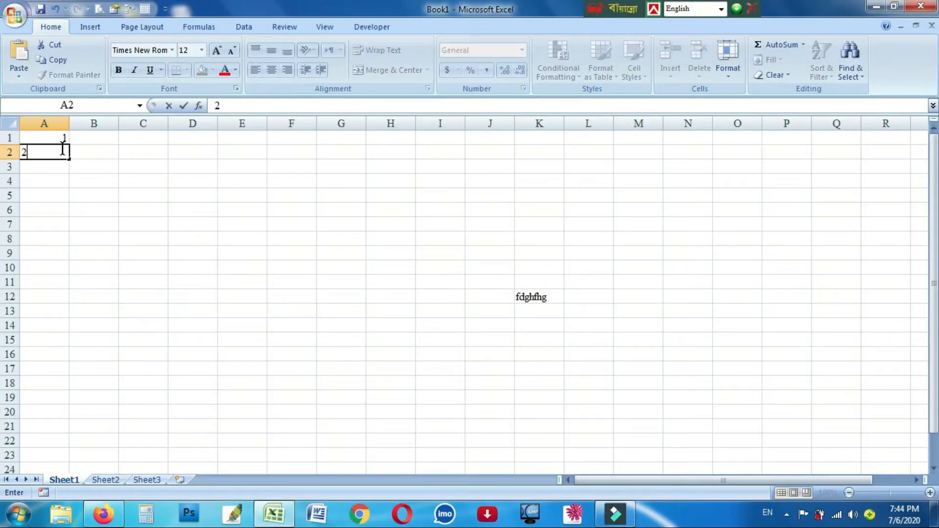
pyautogui.click(120, 179)
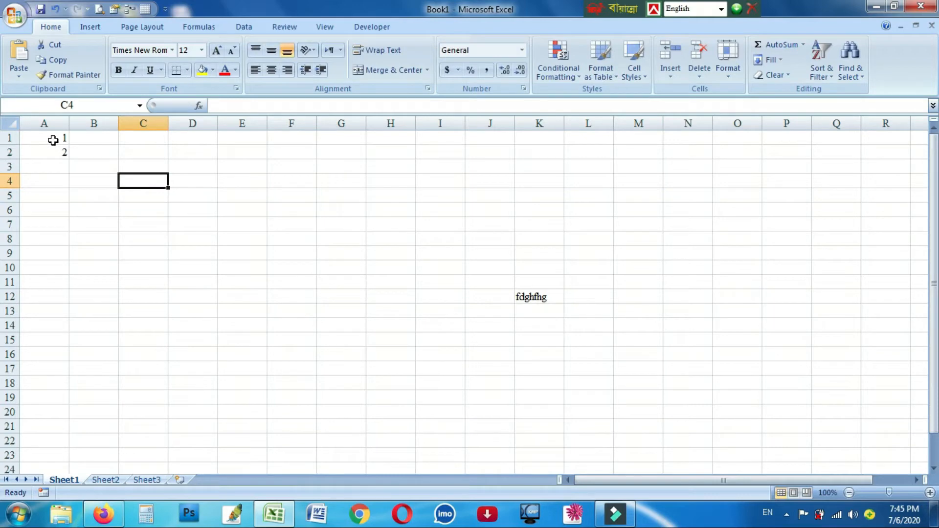
# - Extend the number series from A1:A2 down column A to row 675, and return to the start of the sheet
pyautogui.moveTo(53, 140); pyautogui.dragTo(51, 148)
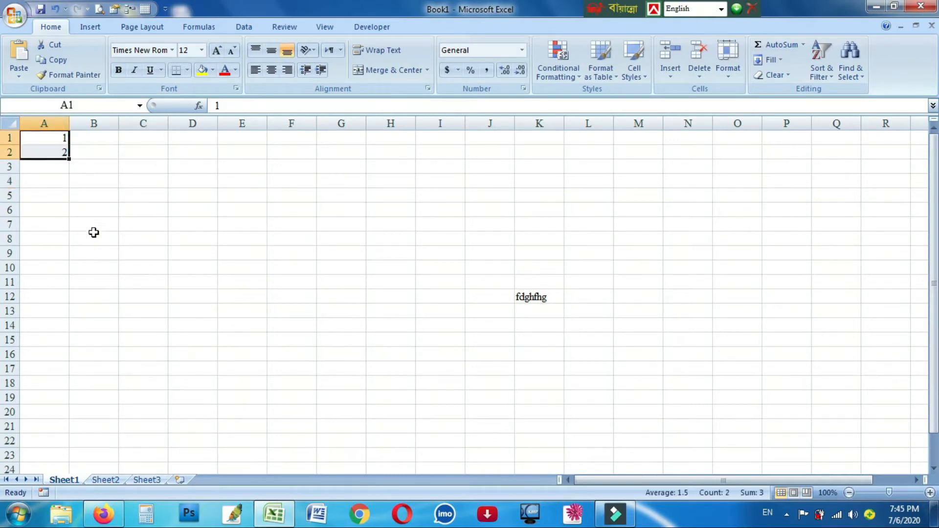
pyautogui.moveTo(69, 159); pyautogui.dragTo(69, 447)
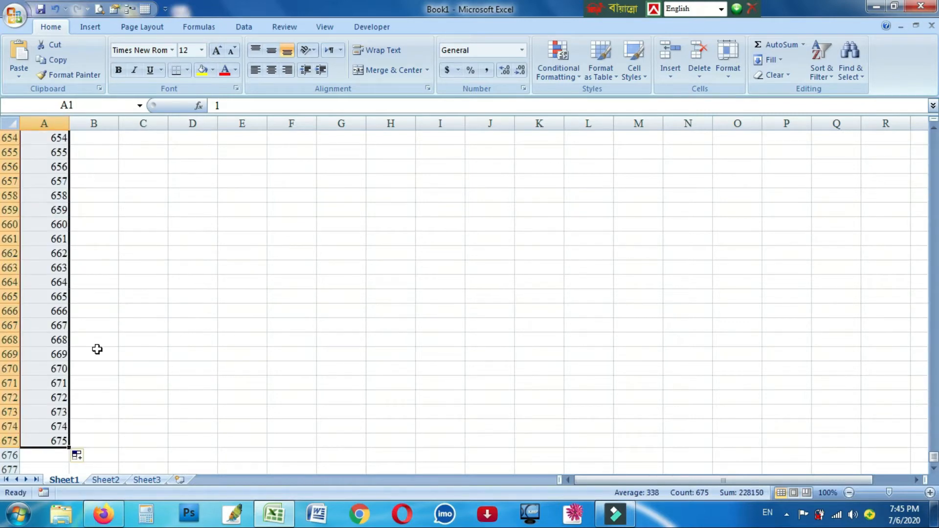
pyautogui.scroll(20, 72, 446)
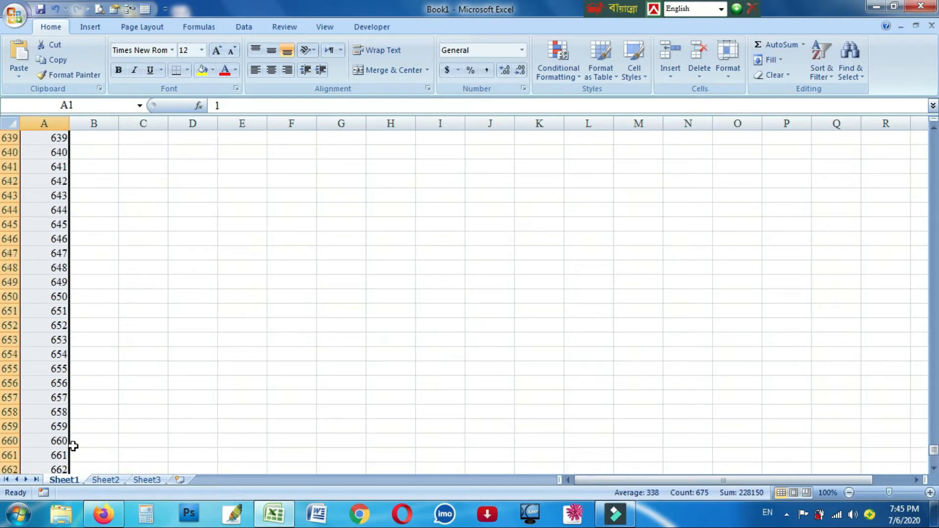
pyautogui.scroll(11, 69, 432)
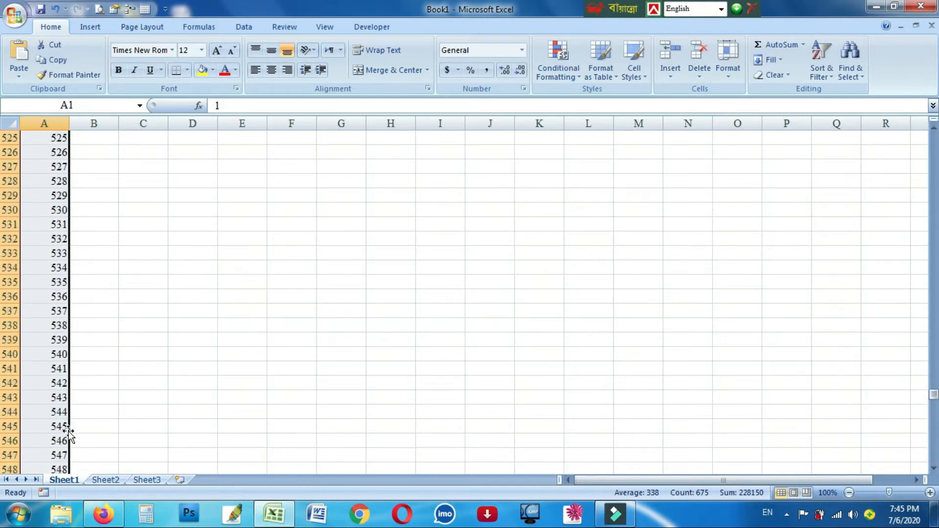
pyautogui.hotkey('ctrl', 'Home')
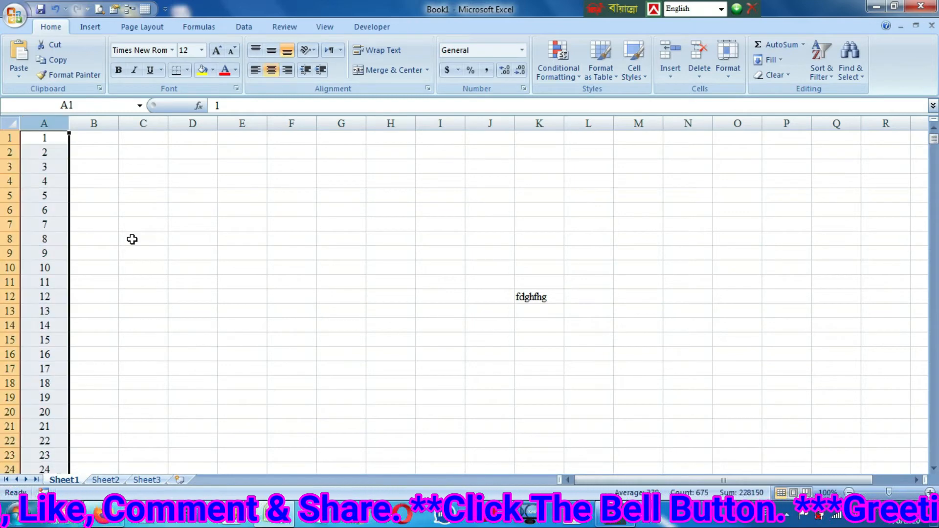
pyautogui.click(132, 238)
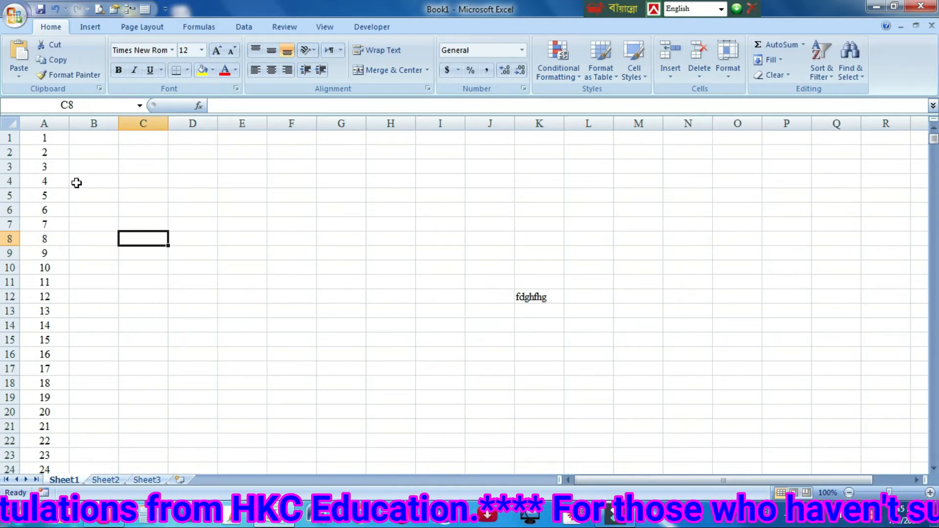
# - Enter 2 and 4 in cells B1 and B2, and fill the even-number series down to B10
pyautogui.click(94, 140)
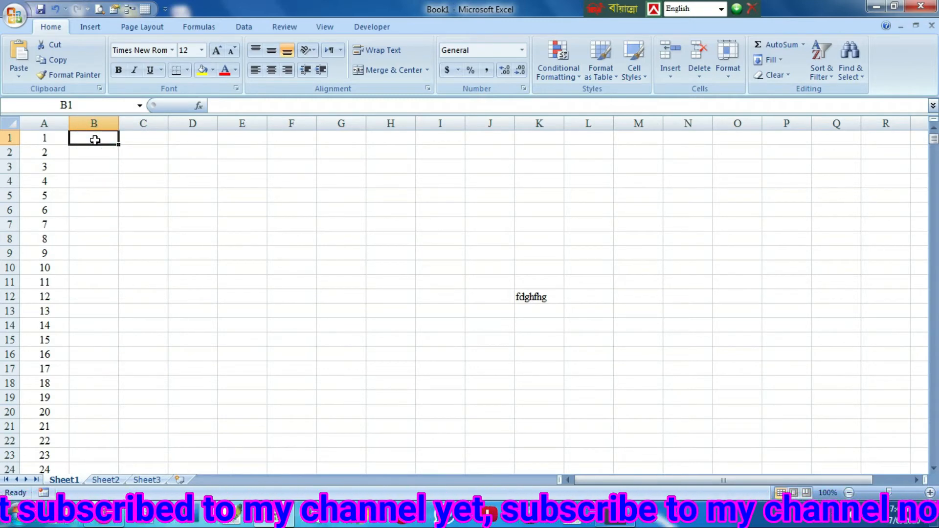
pyautogui.write('2')
pyautogui.press('Return')
pyautogui.write('4')
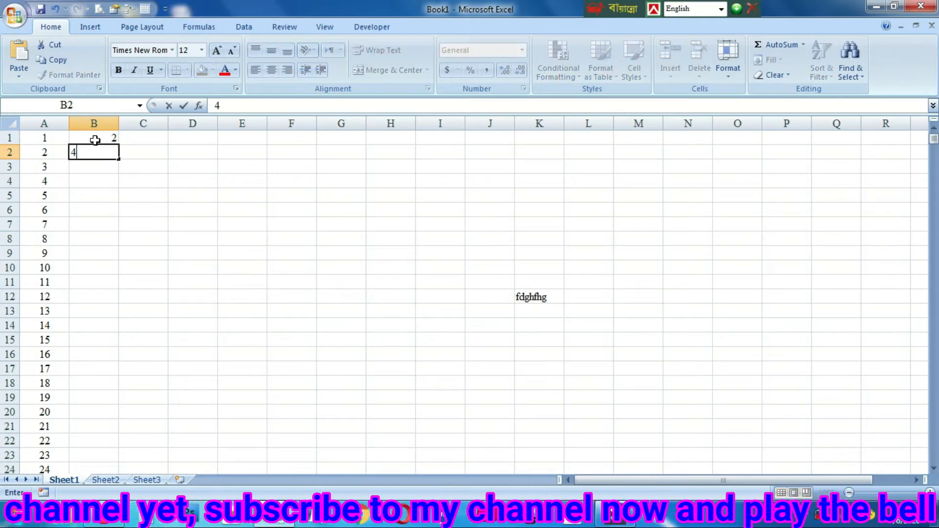
pyautogui.click(173, 165)
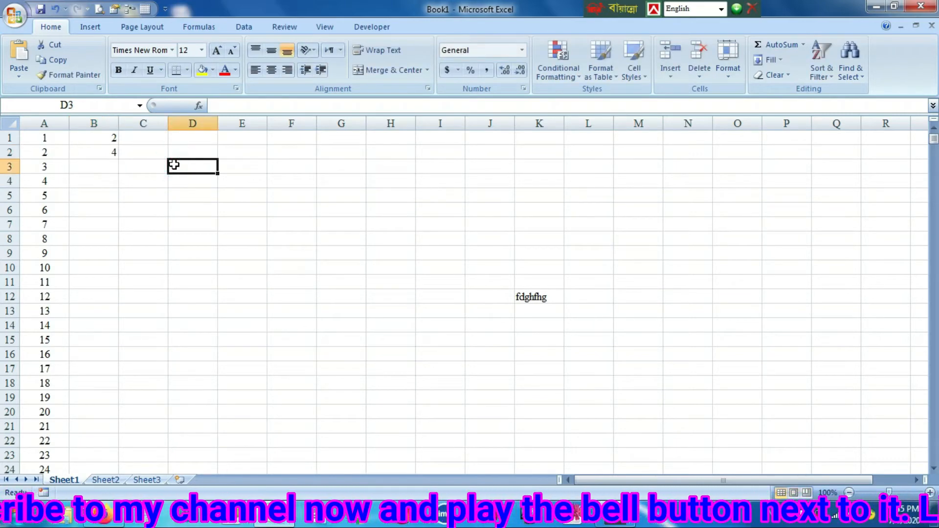
pyautogui.click(101, 139)
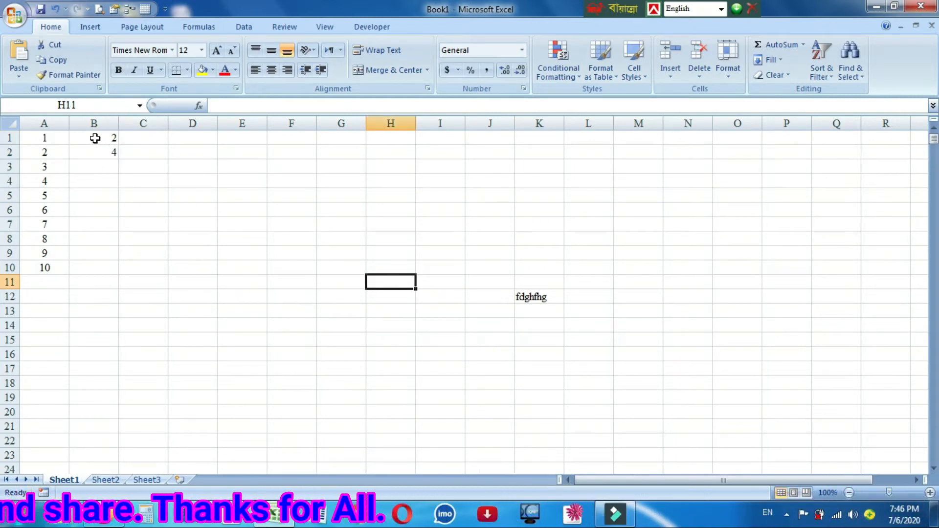
pyautogui.moveTo(94, 139); pyautogui.dragTo(97, 154)
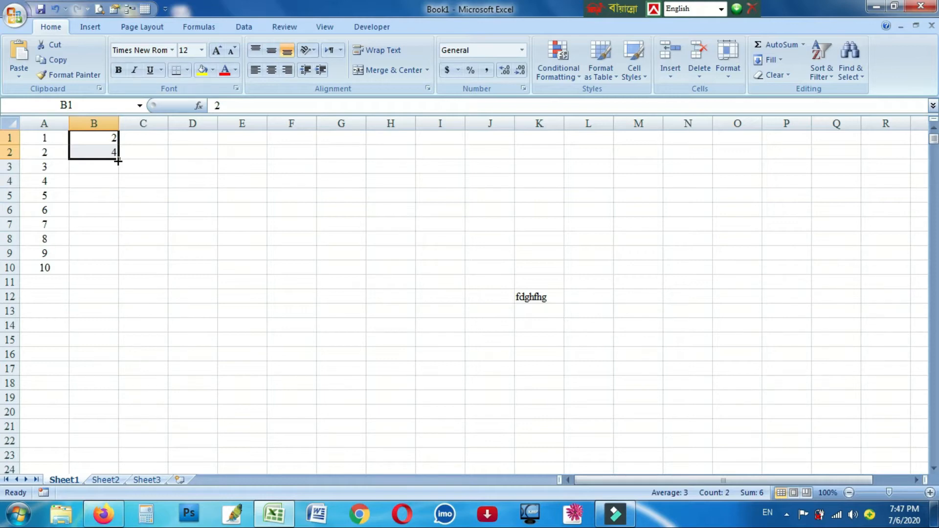
pyautogui.moveTo(118, 161); pyautogui.dragTo(118, 270)
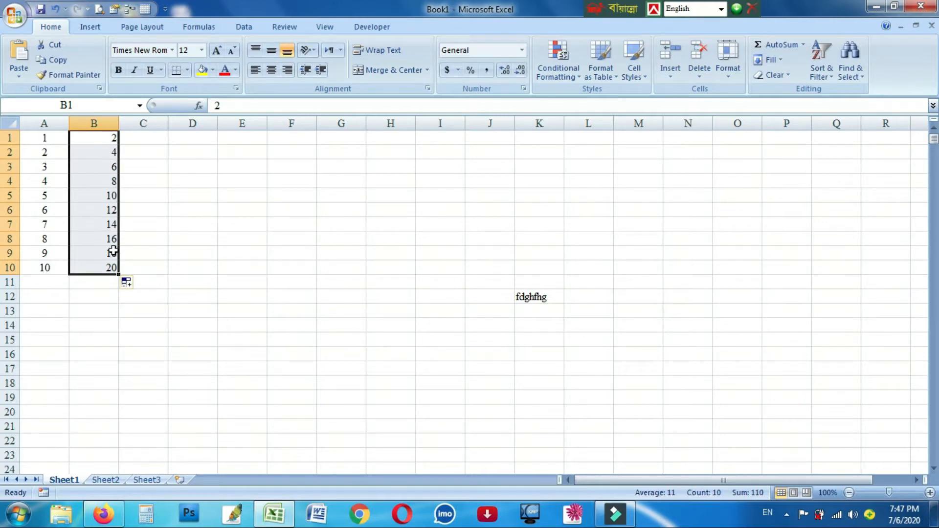
# - Enter 1 and 3 in cells C1 and C2, and fill the odd-number series down to C10
pyautogui.click(149, 139)
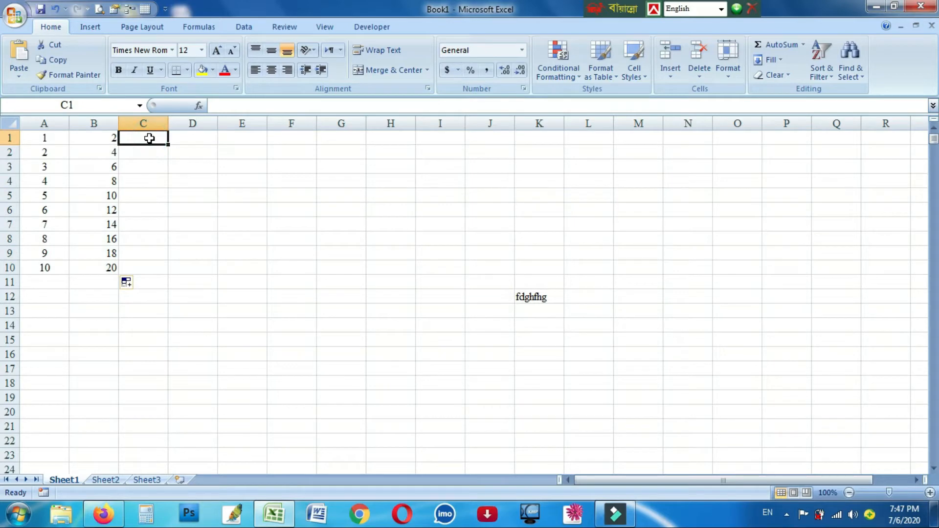
pyautogui.write('1')
pyautogui.press('Return')
pyautogui.write('3')
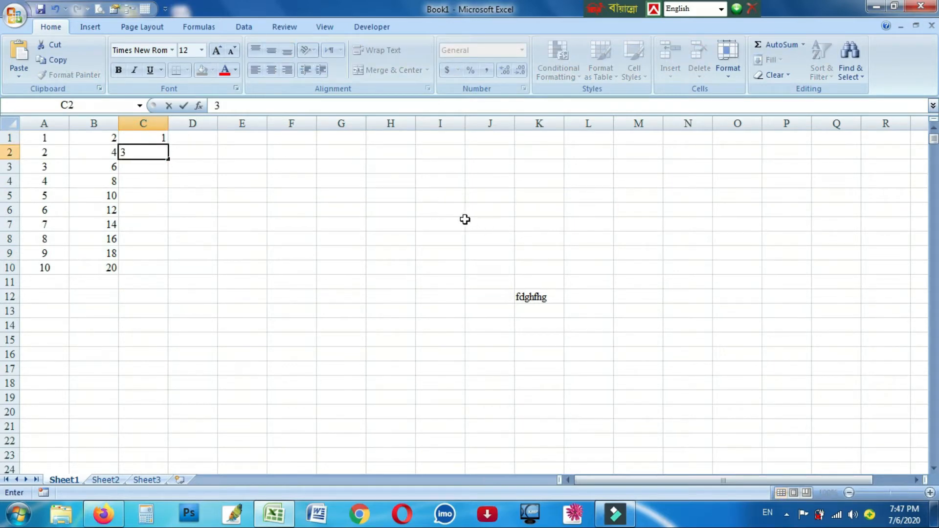
pyautogui.click(360, 201)
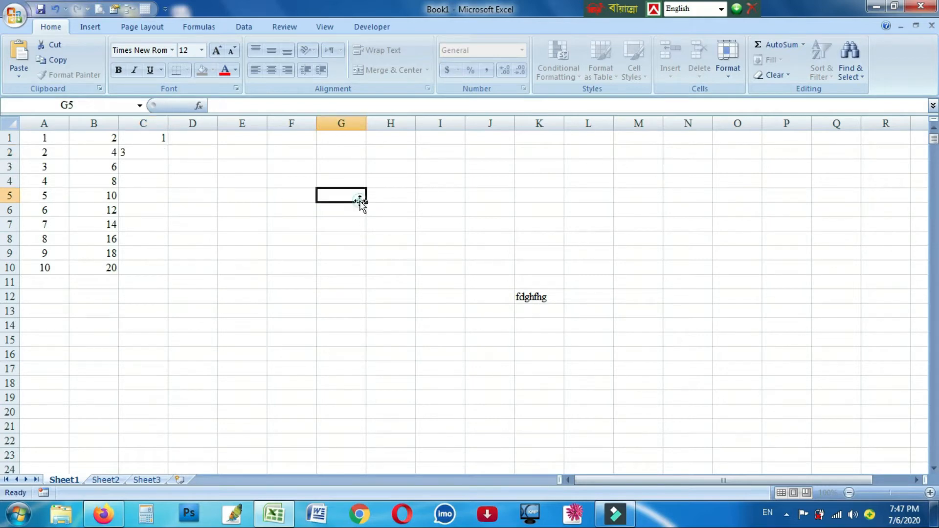
pyautogui.click(154, 139)
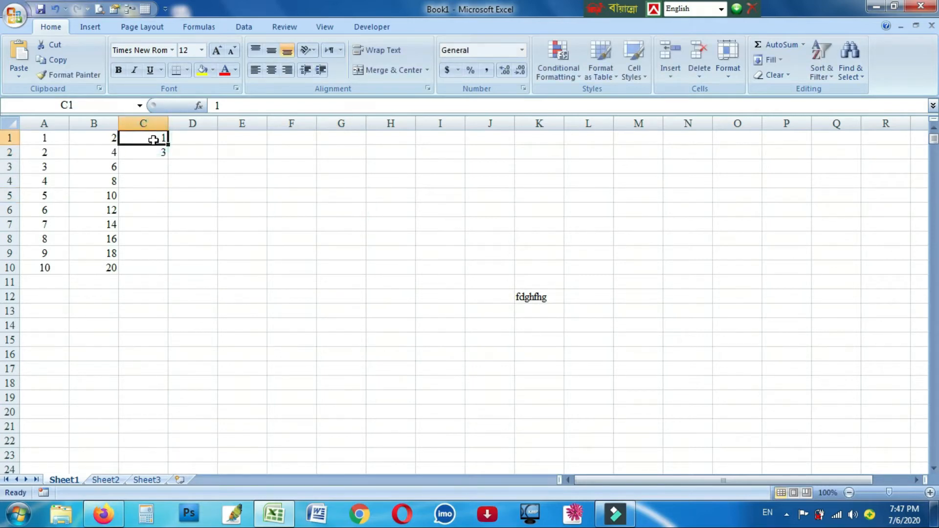
pyautogui.moveTo(153, 139); pyautogui.dragTo(157, 268)
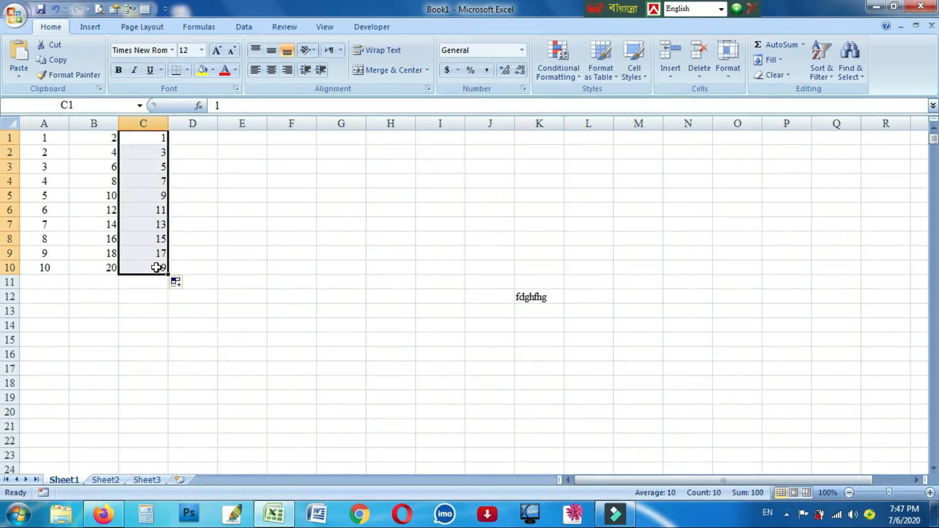
# - Enter 10 and 20 in cells D1 and D2, and fill the series of tens down to D10
pyautogui.click(203, 139)
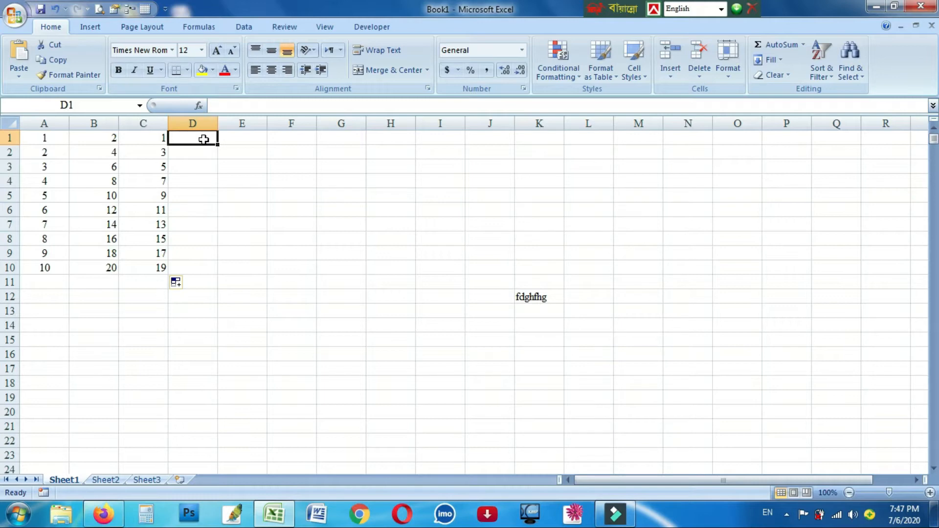
pyautogui.write('10')
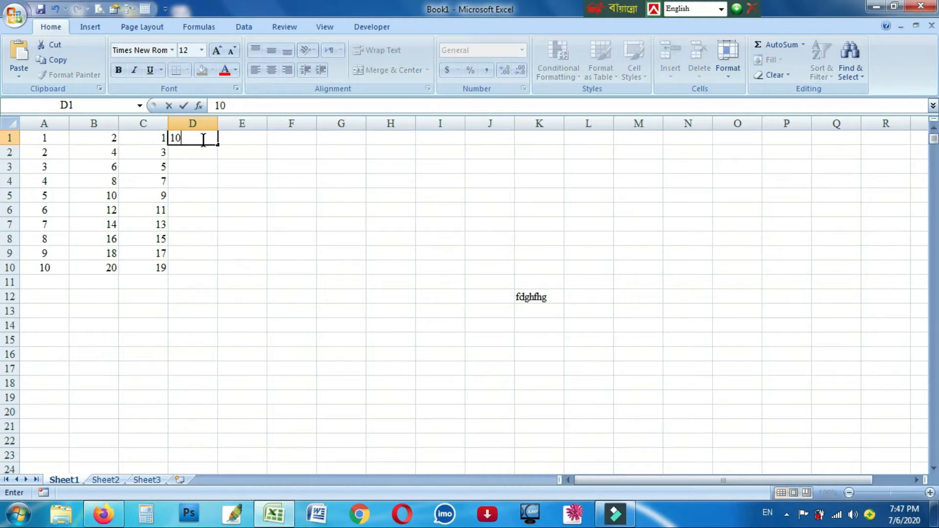
pyautogui.press('Return')
pyautogui.write('20')
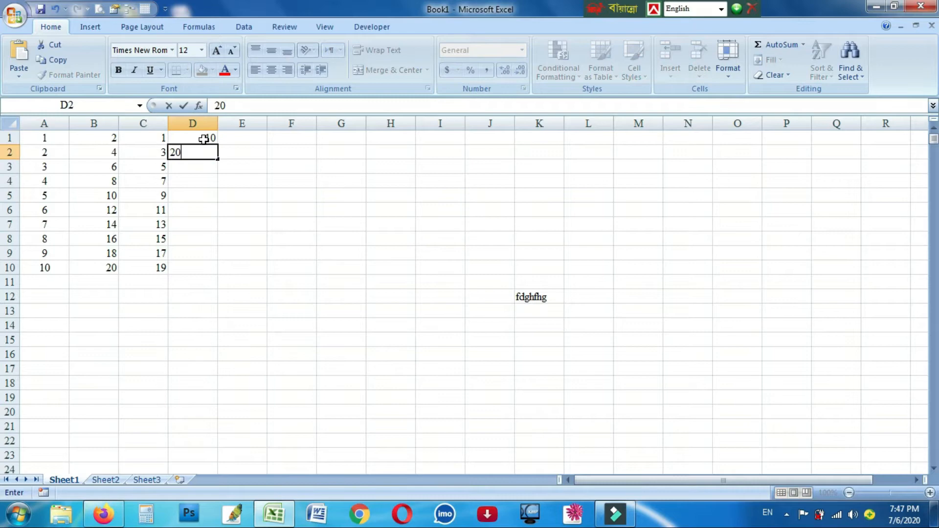
pyautogui.click(288, 178)
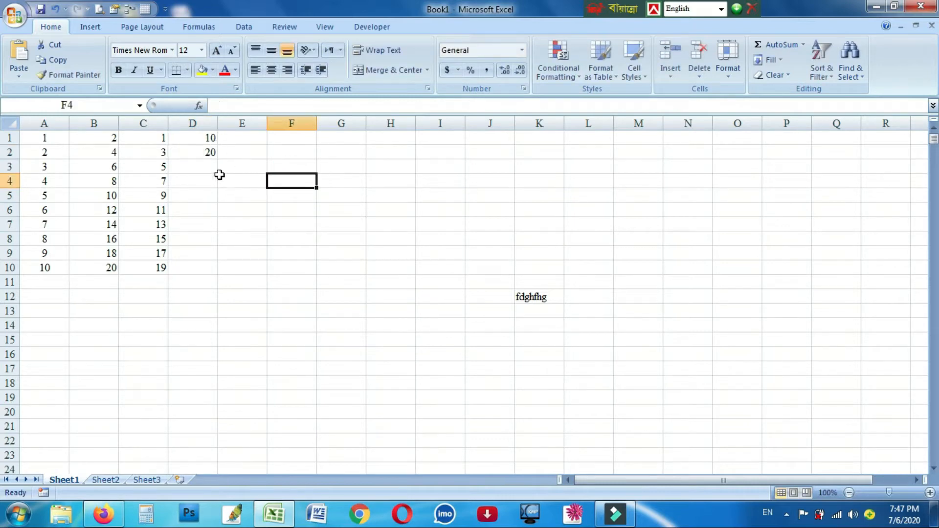
pyautogui.moveTo(195, 138); pyautogui.dragTo(218, 270)
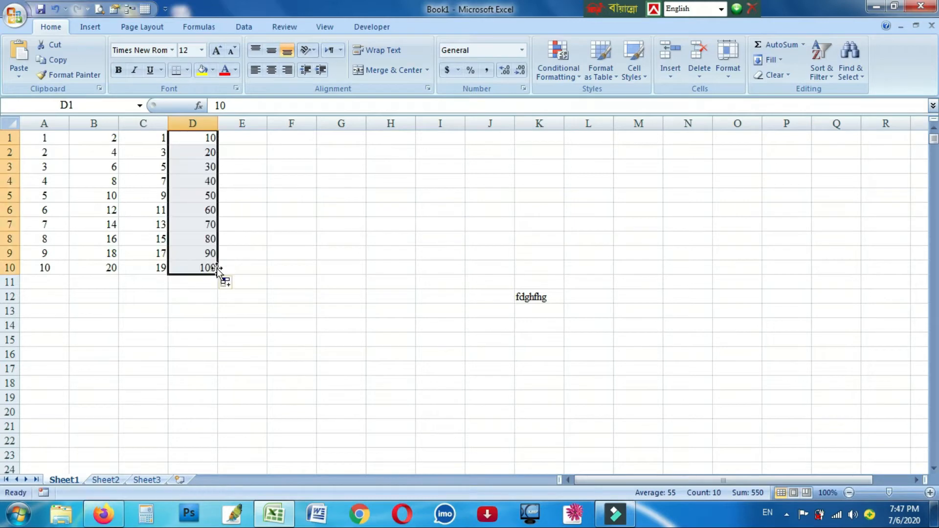
pyautogui.click(287, 249)
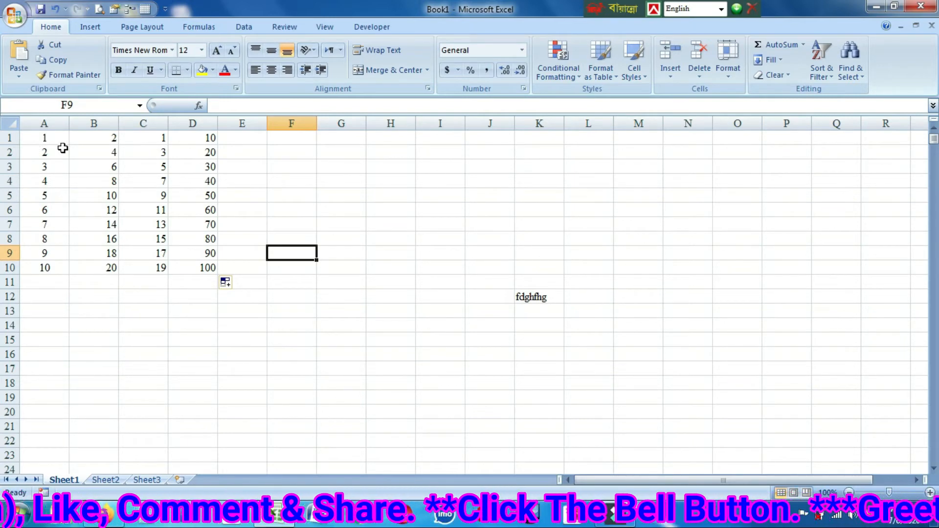
# - Enter the formula =A1+B1+C1+D1 in cell E1 to add the first row's values
pyautogui.click(245, 139)
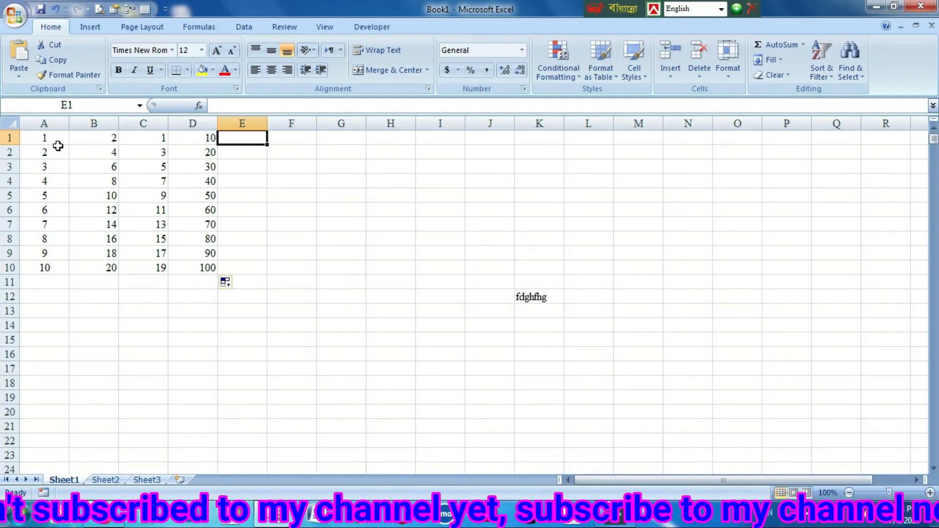
pyautogui.click(348, 182)
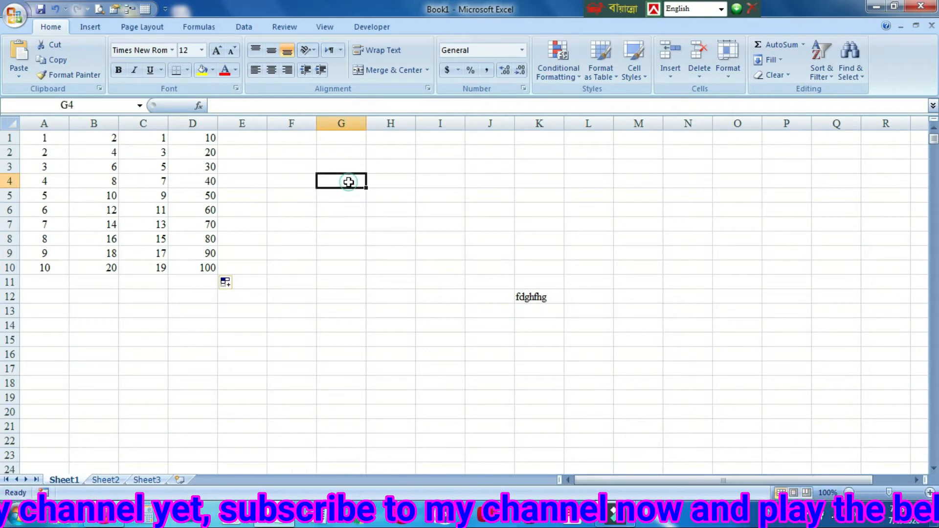
pyautogui.click(246, 141)
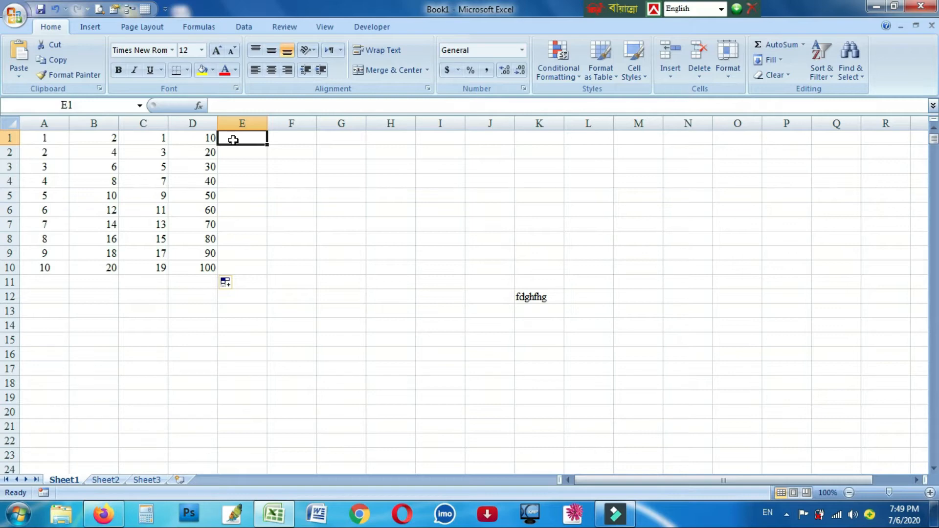
pyautogui.write('=')
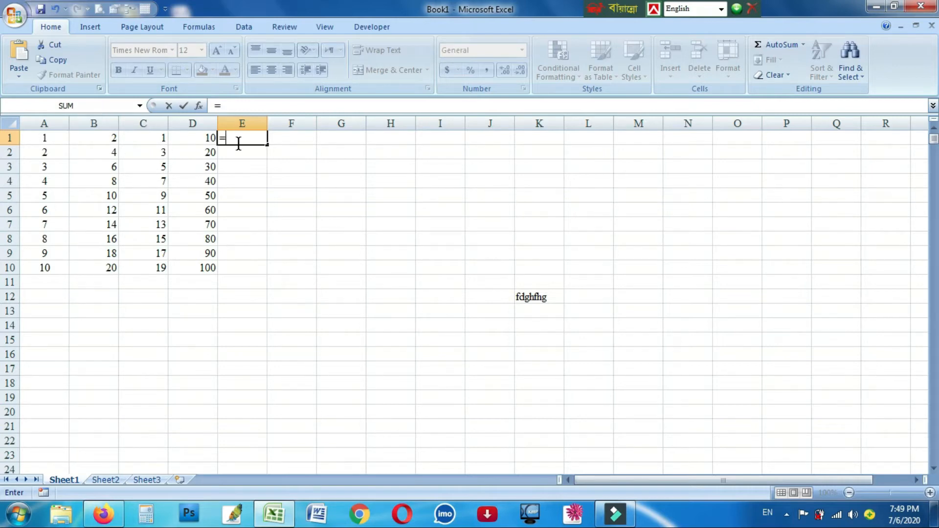
pyautogui.click(40, 139)
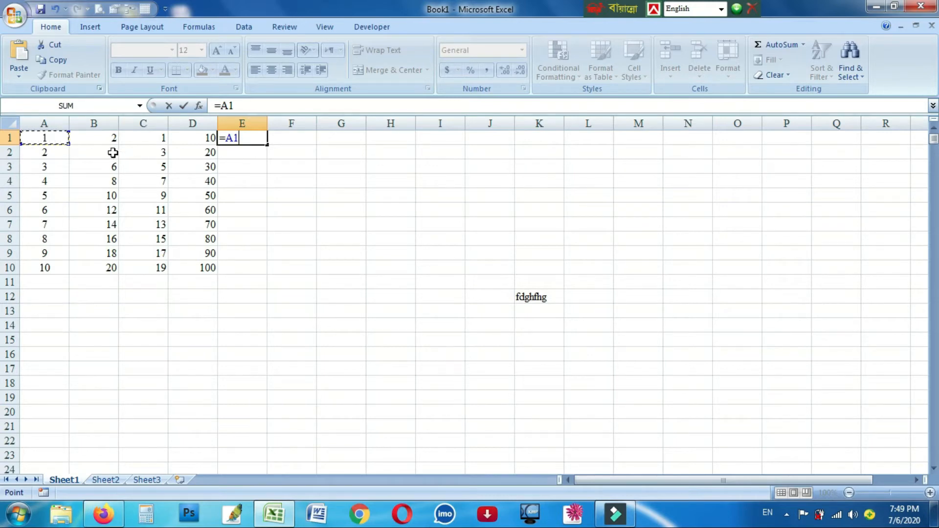
pyautogui.write('+')
pyautogui.click(110, 139)
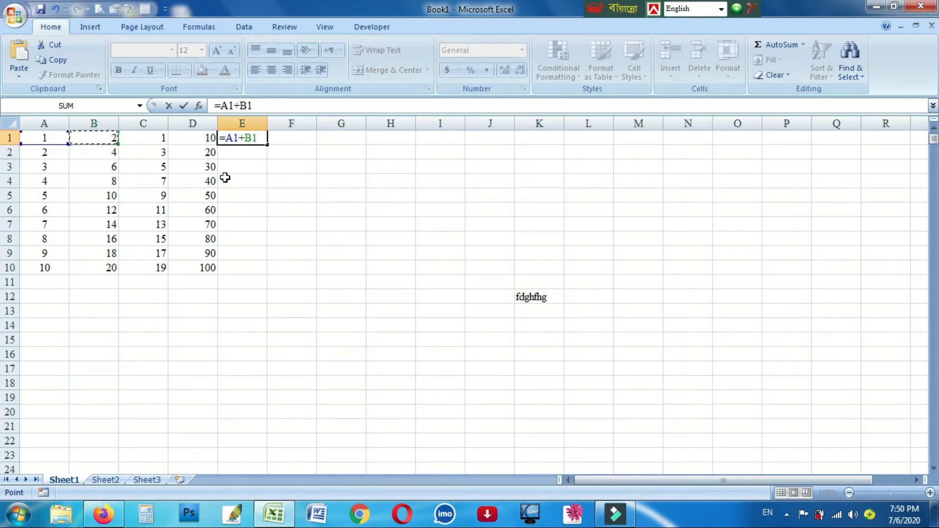
pyautogui.write('+')
pyautogui.click(148, 138)
pyautogui.write('+')
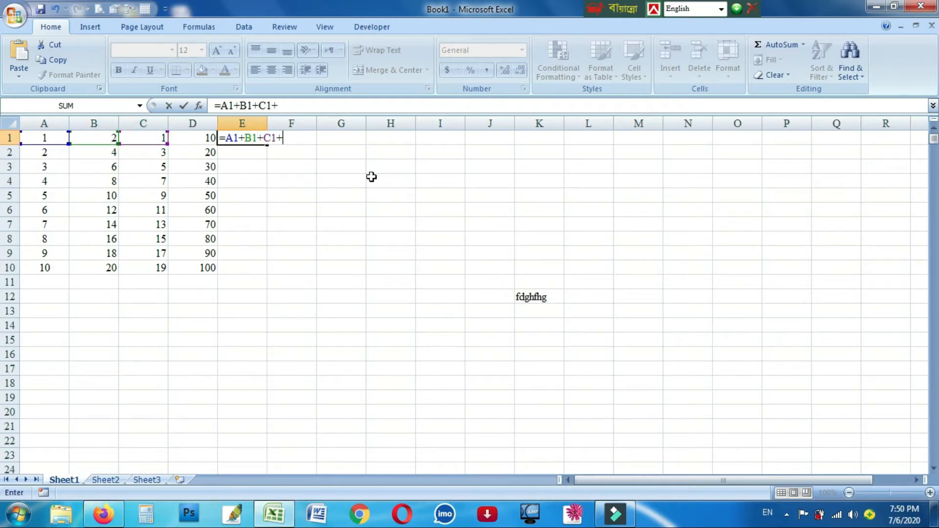
pyautogui.click(208, 139)
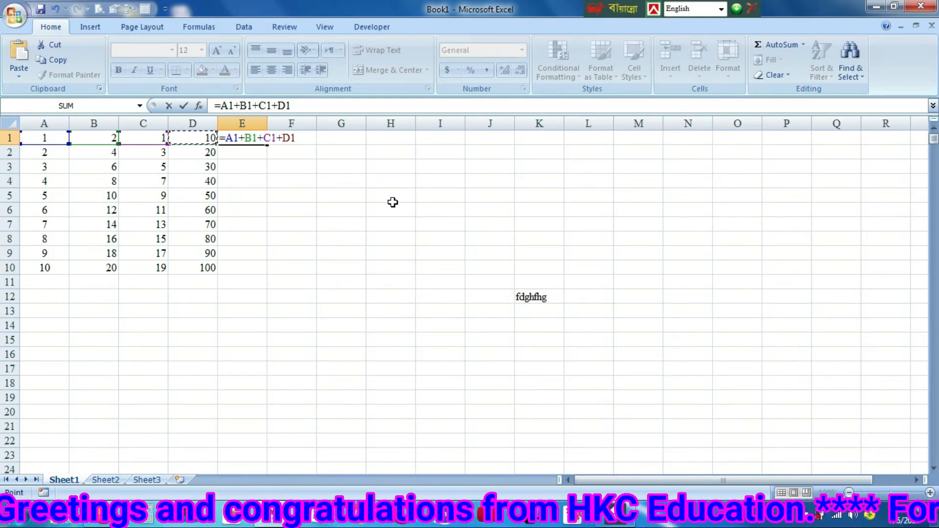
pyautogui.press('Return')
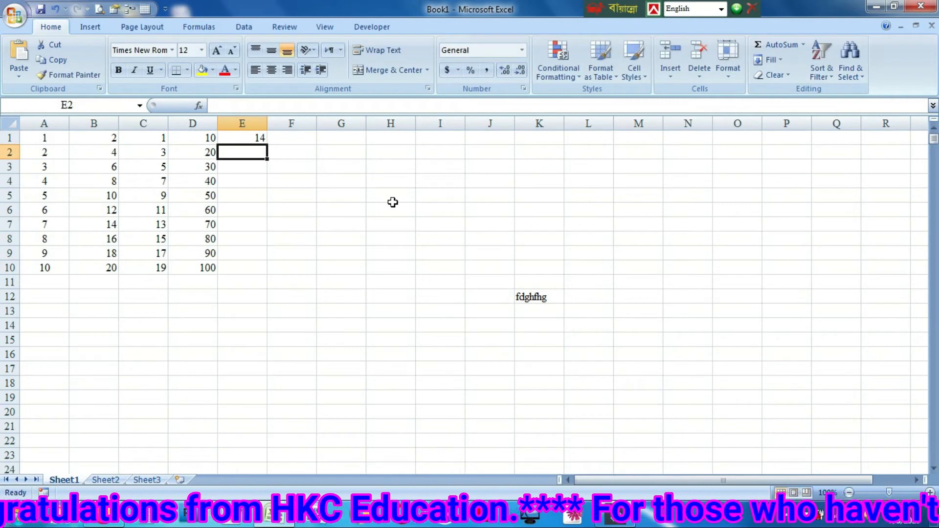
pyautogui.click(255, 138)
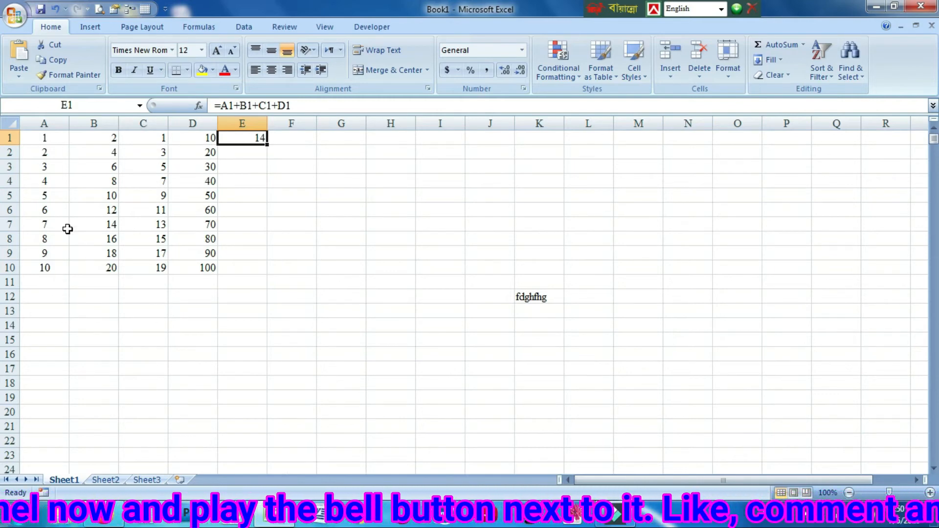
# - Enter the formula =A2+B2+C2+D2 in cell E2, and fill the E1 formula down to E10
pyautogui.click(248, 151)
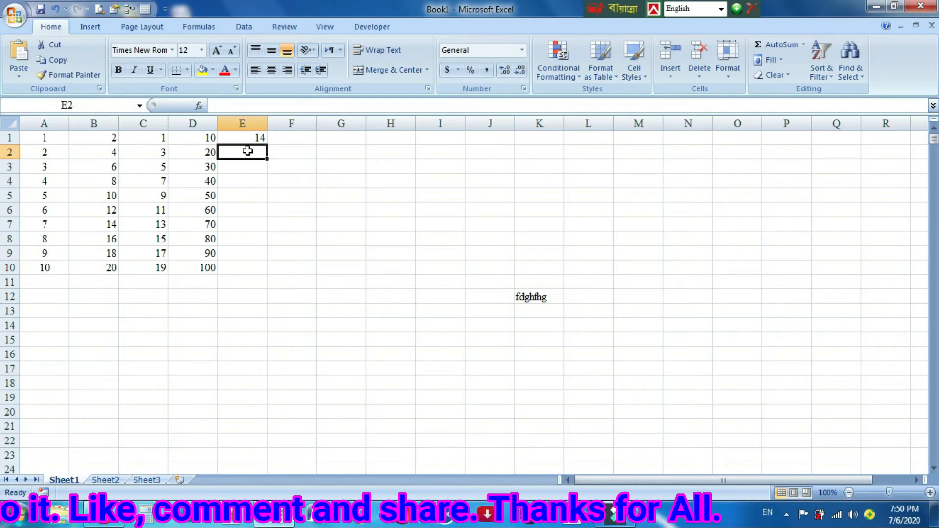
pyautogui.write('=')
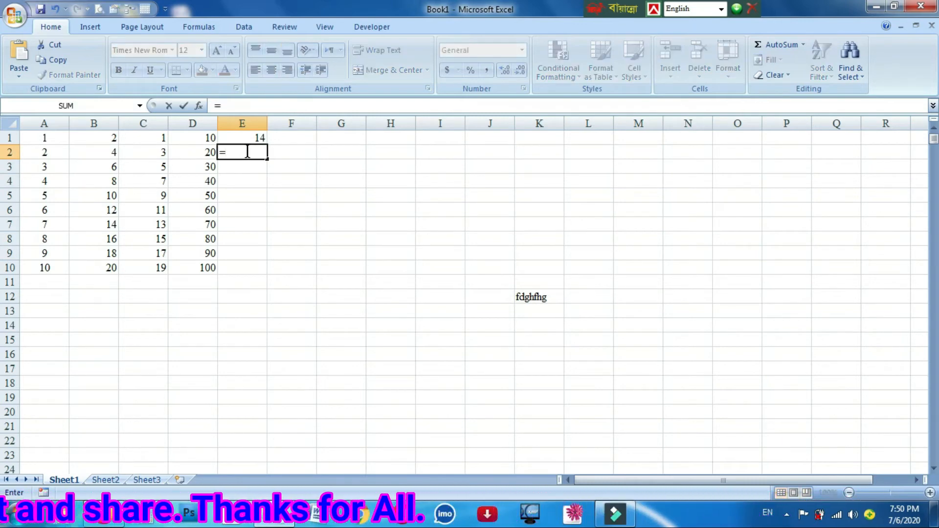
pyautogui.click(41, 151)
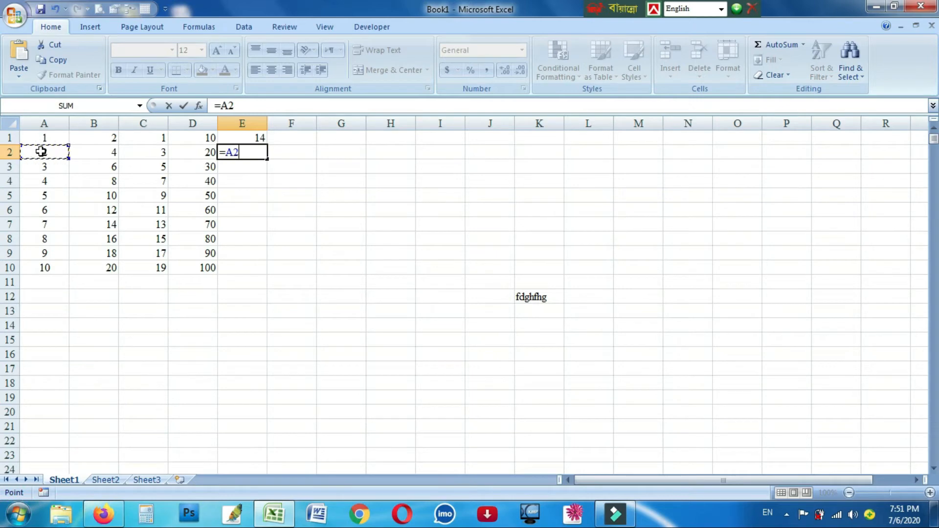
pyautogui.write('+')
pyautogui.click(96, 154)
pyautogui.write('+')
pyautogui.click(149, 152)
pyautogui.write('+')
pyautogui.click(195, 155)
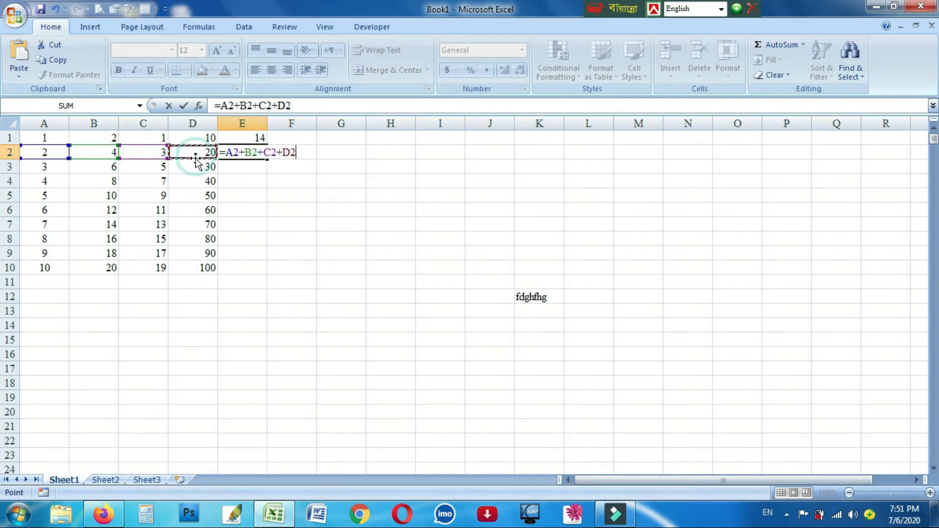
pyautogui.press('Return')
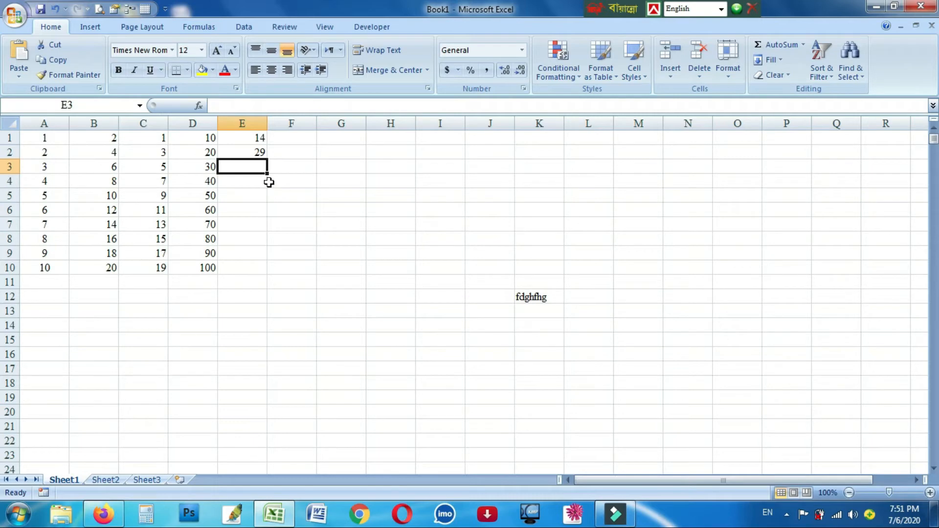
pyautogui.click(245, 139)
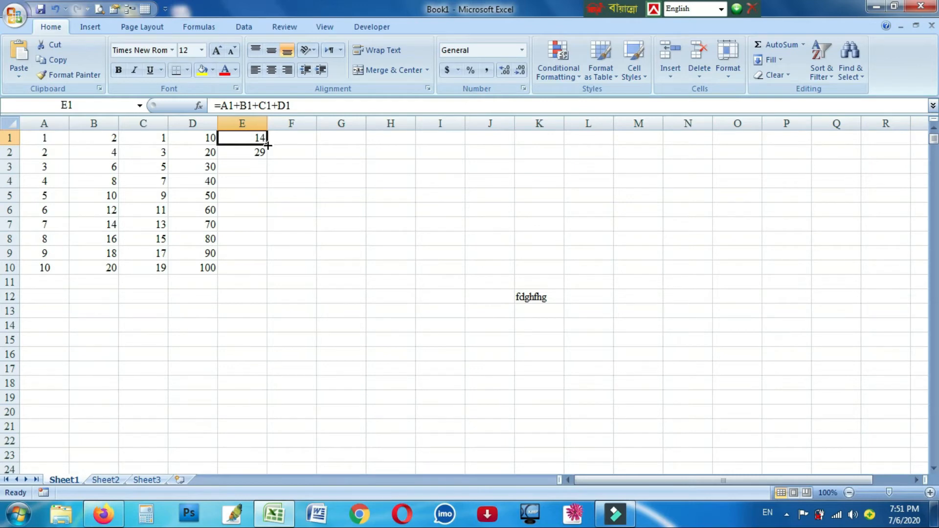
pyautogui.moveTo(267, 146); pyautogui.dragTo(285, 269)
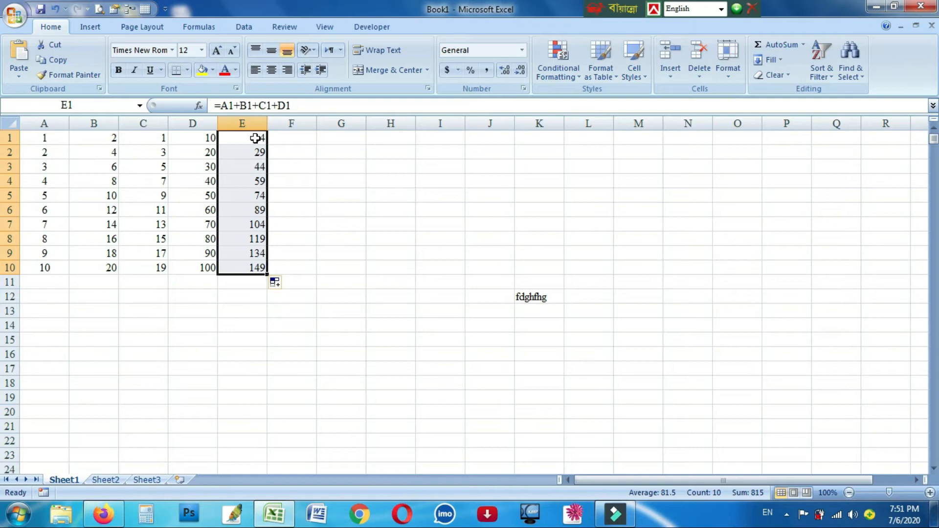
# - Enter the formula =E1+D1 in cell F1 and fill it down to F10
pyautogui.click(294, 139)
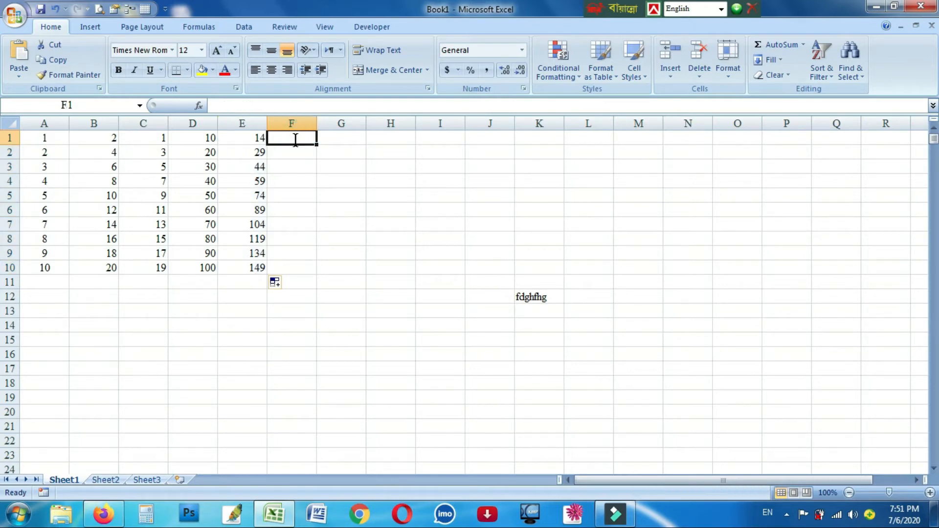
pyautogui.write('=')
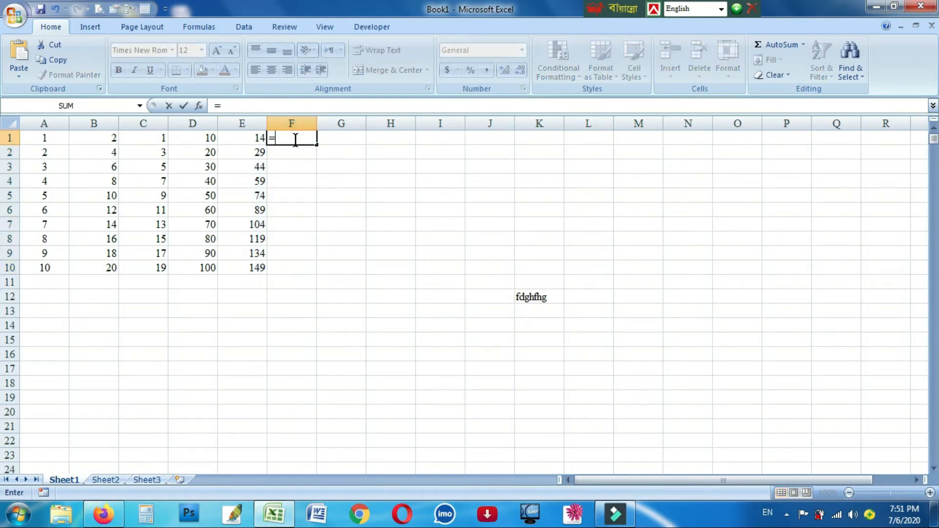
pyautogui.click(252, 140)
pyautogui.write('+')
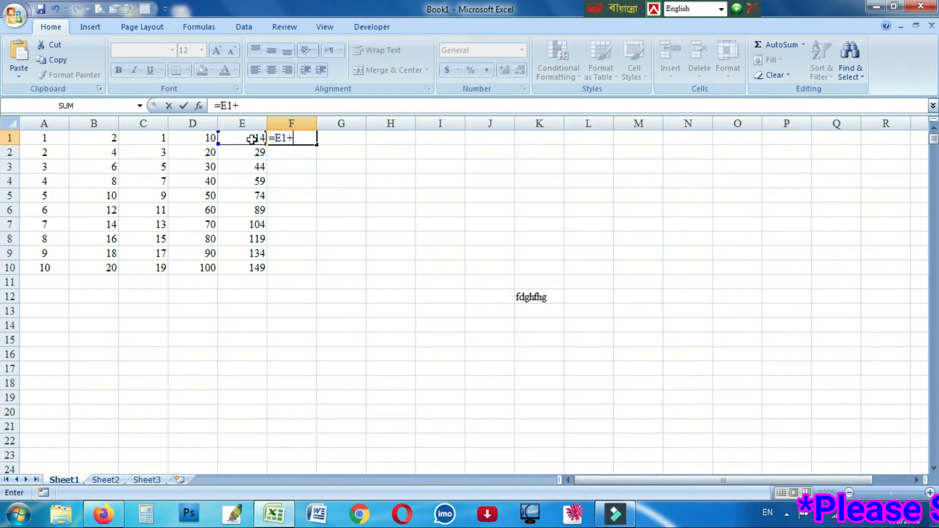
pyautogui.click(205, 139)
pyautogui.press('Return')
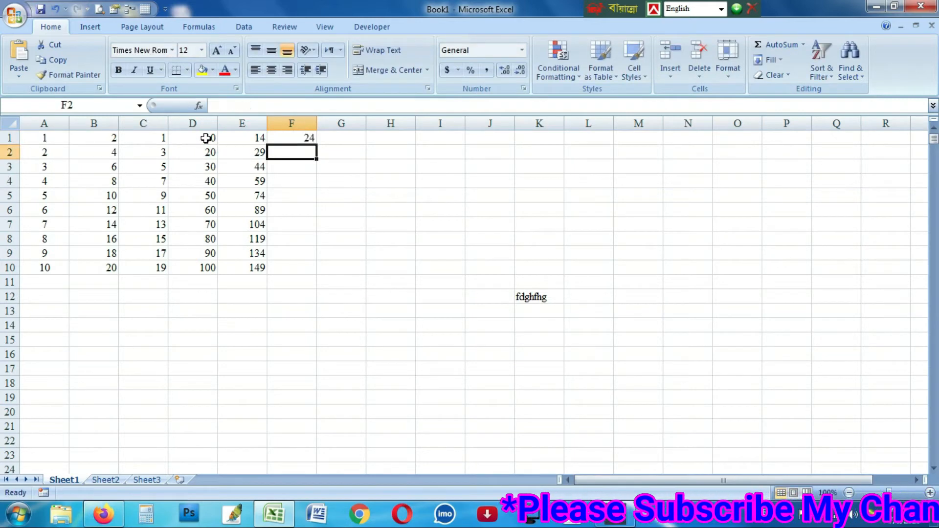
pyautogui.click(308, 138)
pyautogui.moveTo(319, 145); pyautogui.dragTo(321, 279)
pyautogui.click(333, 137)
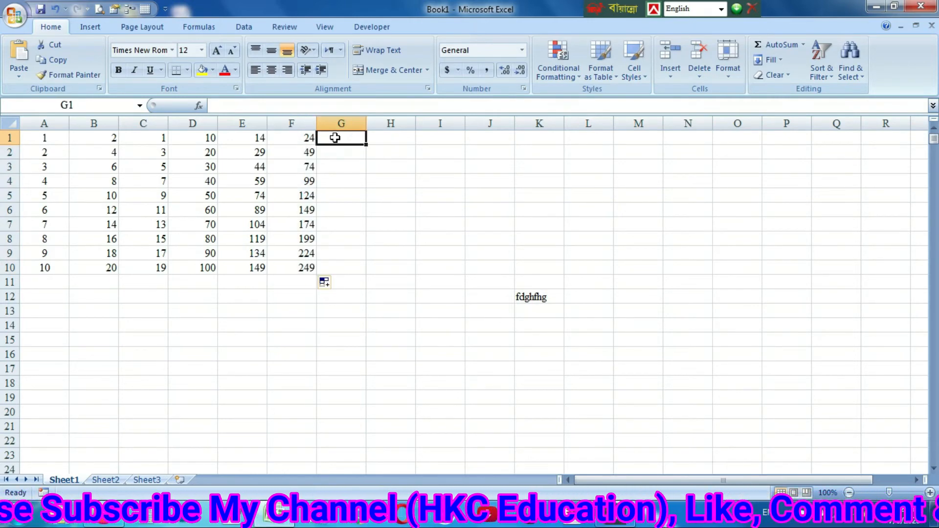